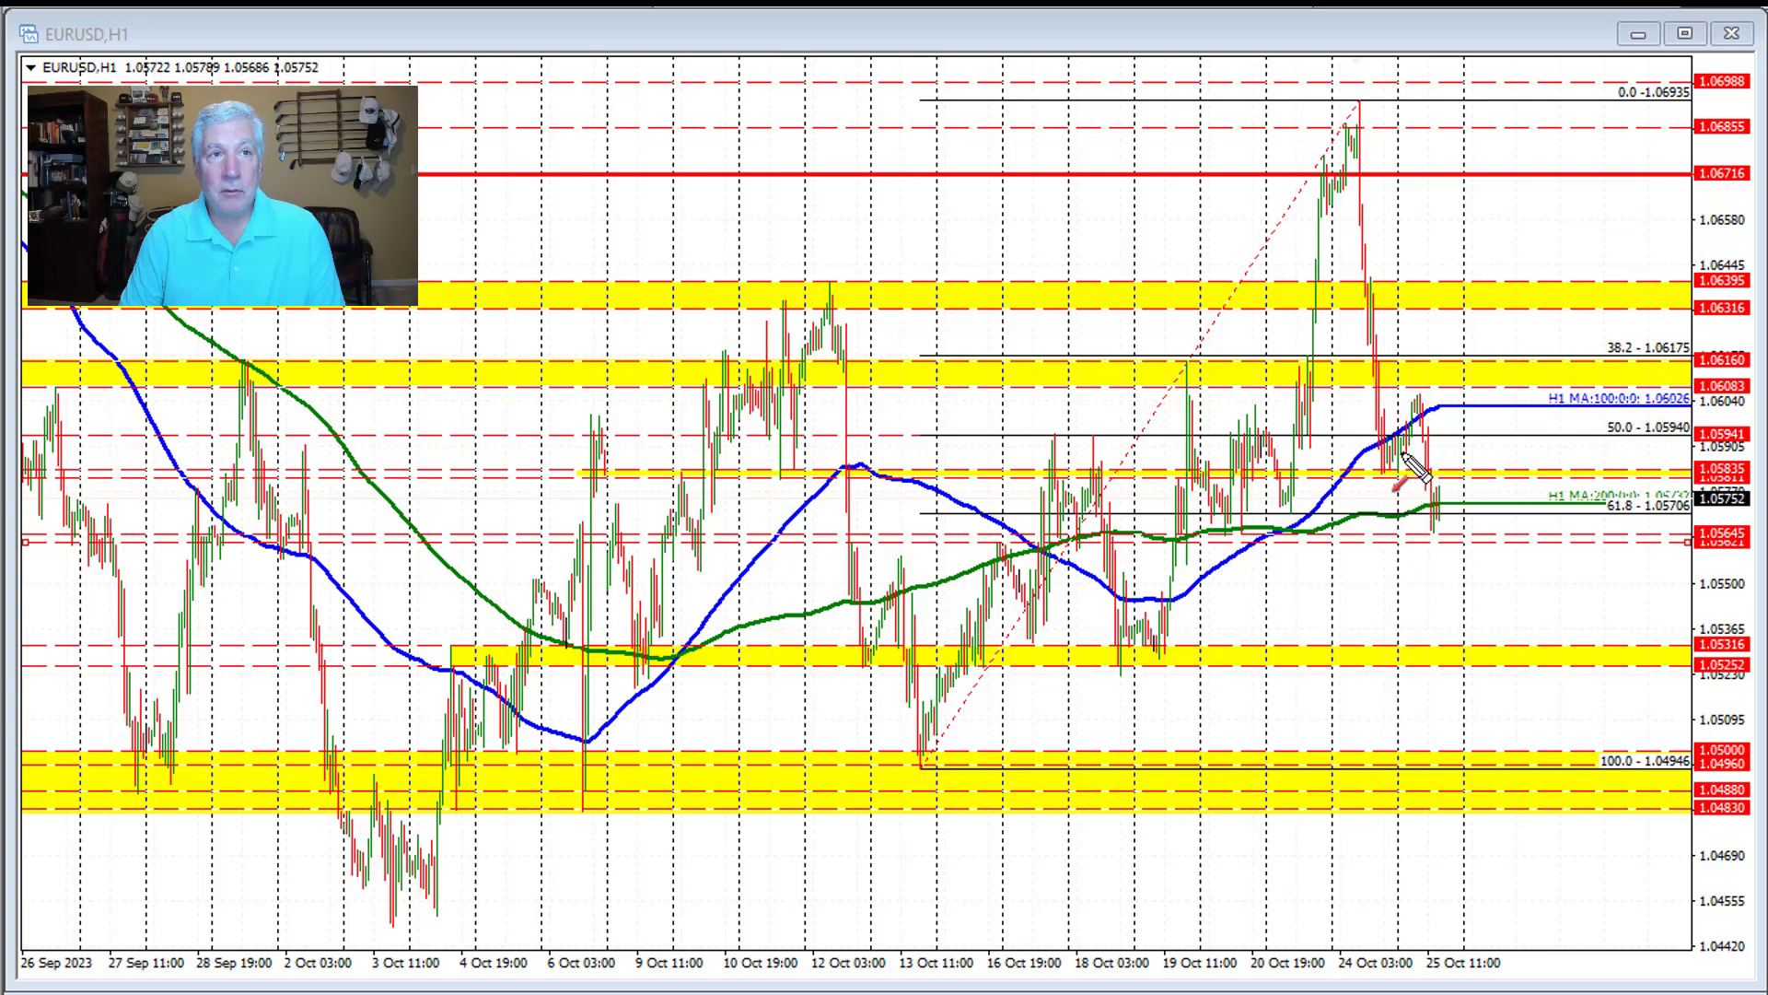
- Trace the latest EURUSD hourly rise to the 100-hour moving average and drop below the 200-hour average with red arrows, and clear them
mouse_move(1402, 456)
left_mouse_down()
mouse_move(1418, 401)
mouse_move(1432, 447)
mouse_move(1436, 433)
mouse_move(1434, 531)
left_mouse_up()
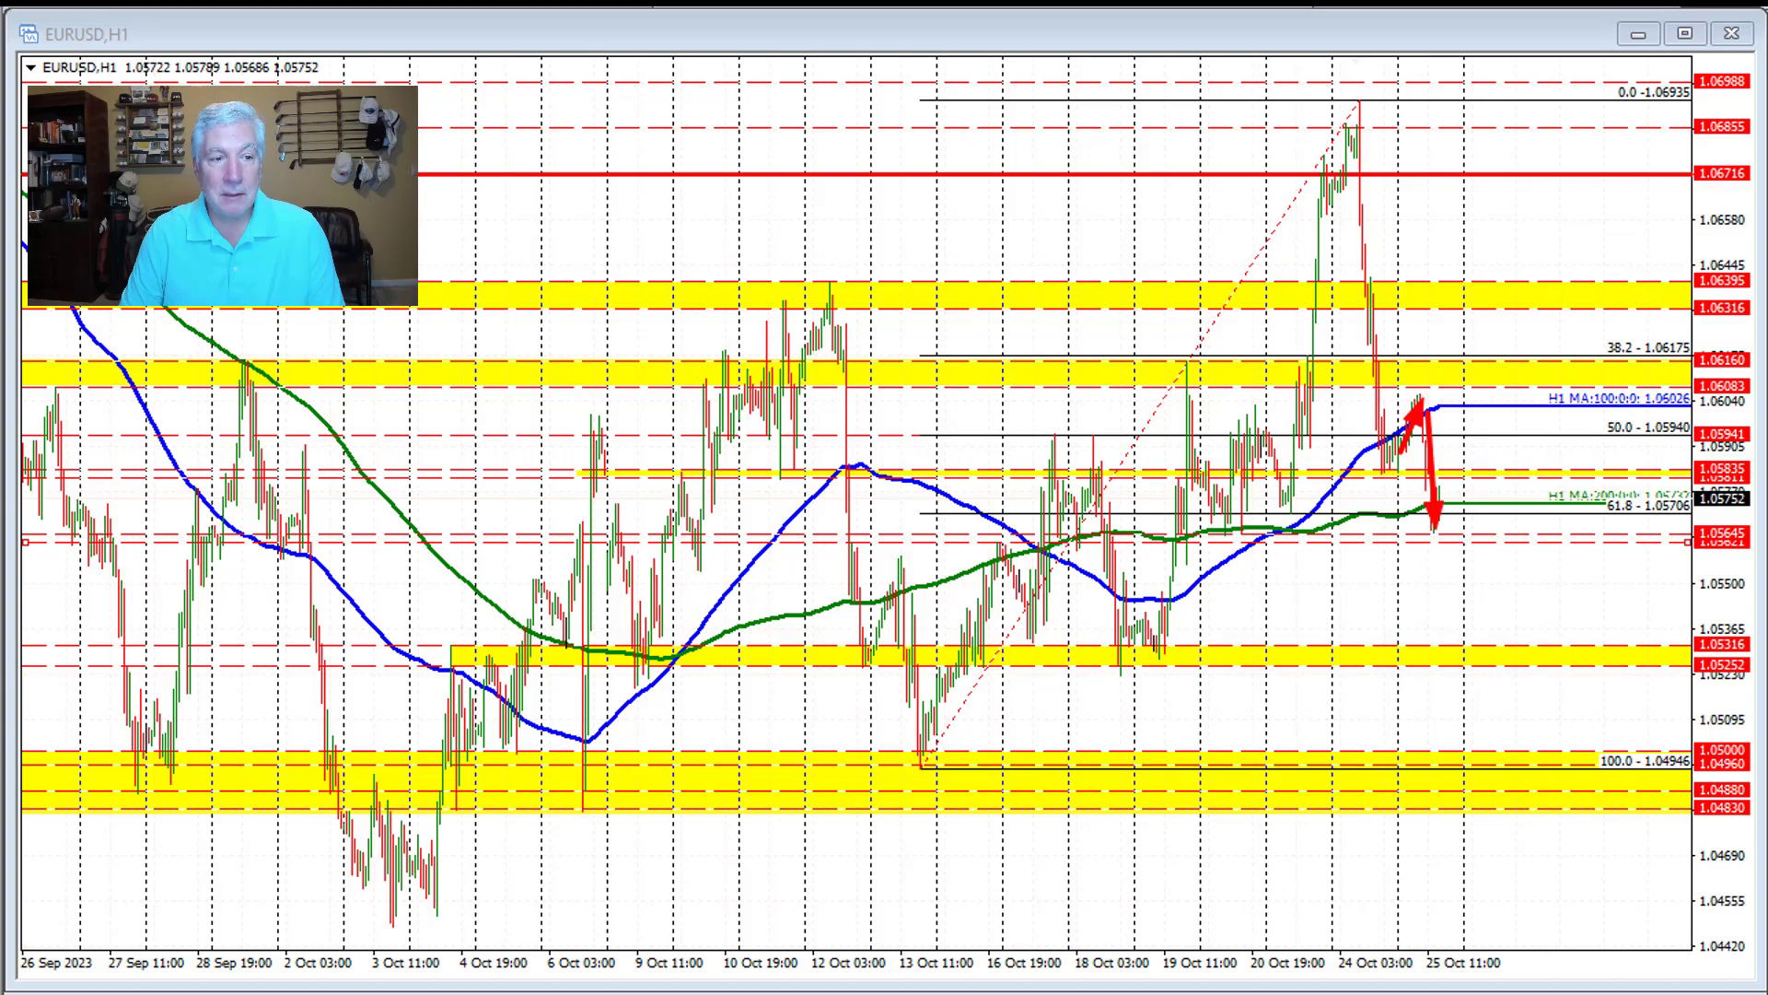
key("Escape")
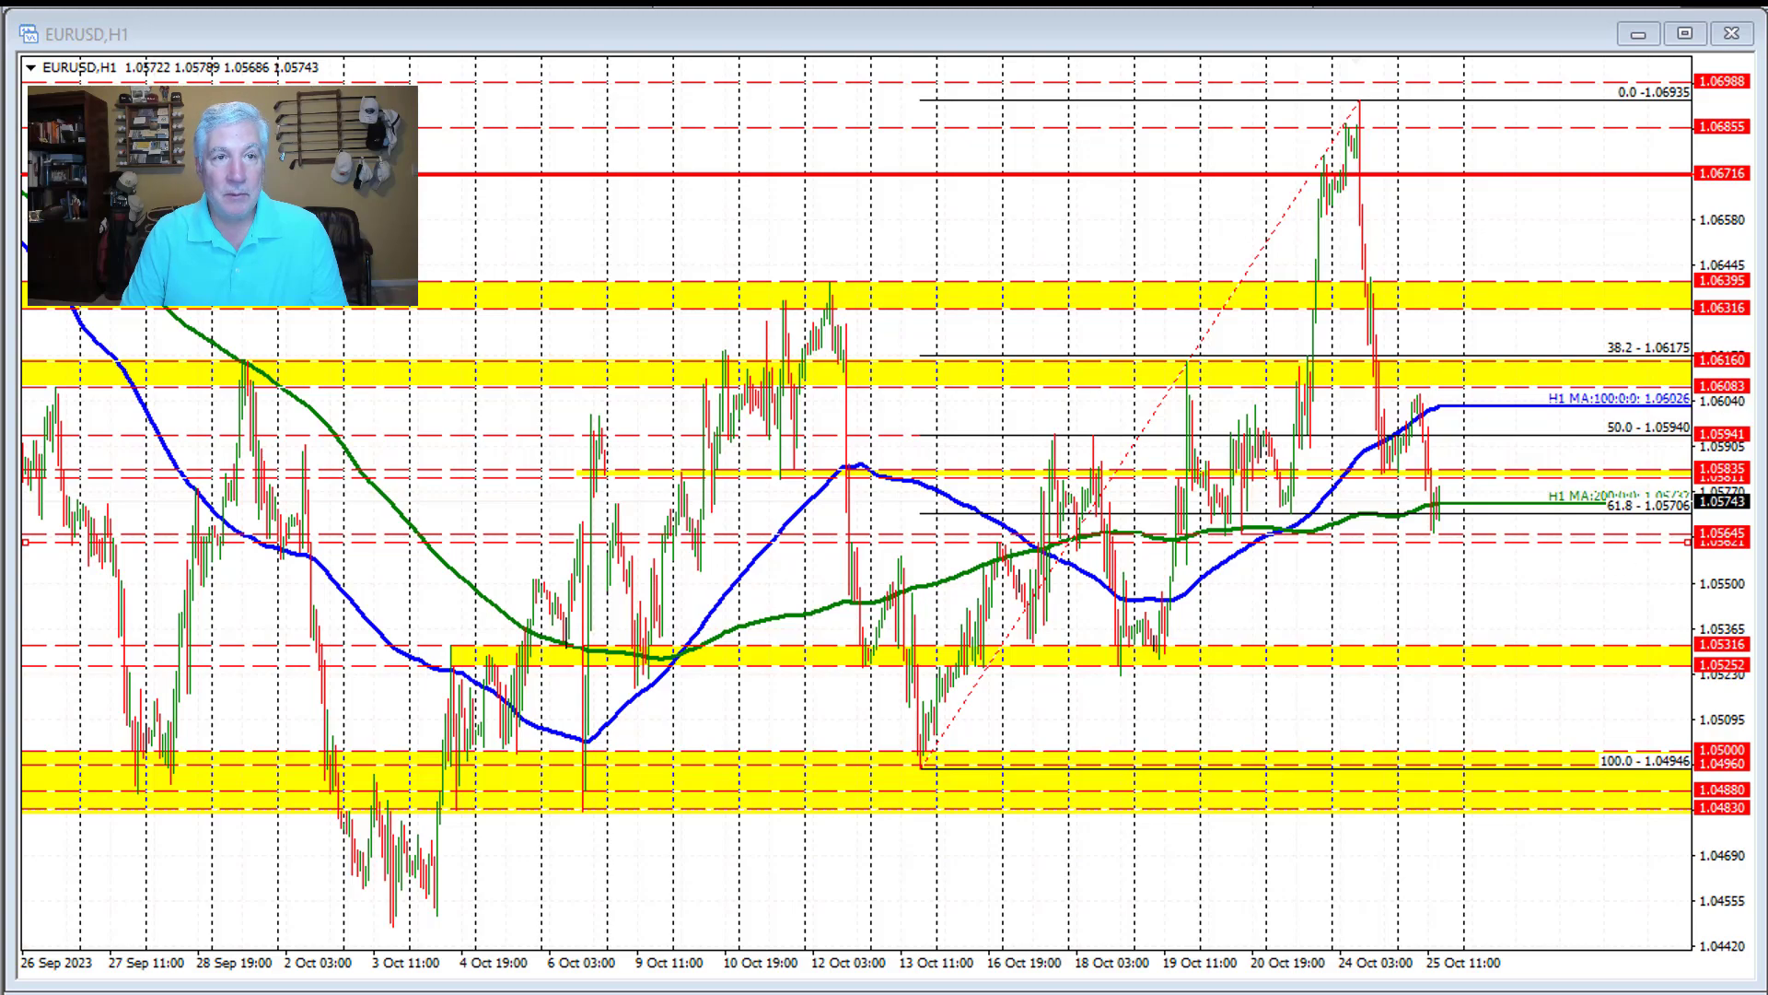
- On the EURUSD daily chart, mark the retracement's low and high with red arrows and circle its 38.2% level at 1.06106
key("ctrl+Tab")
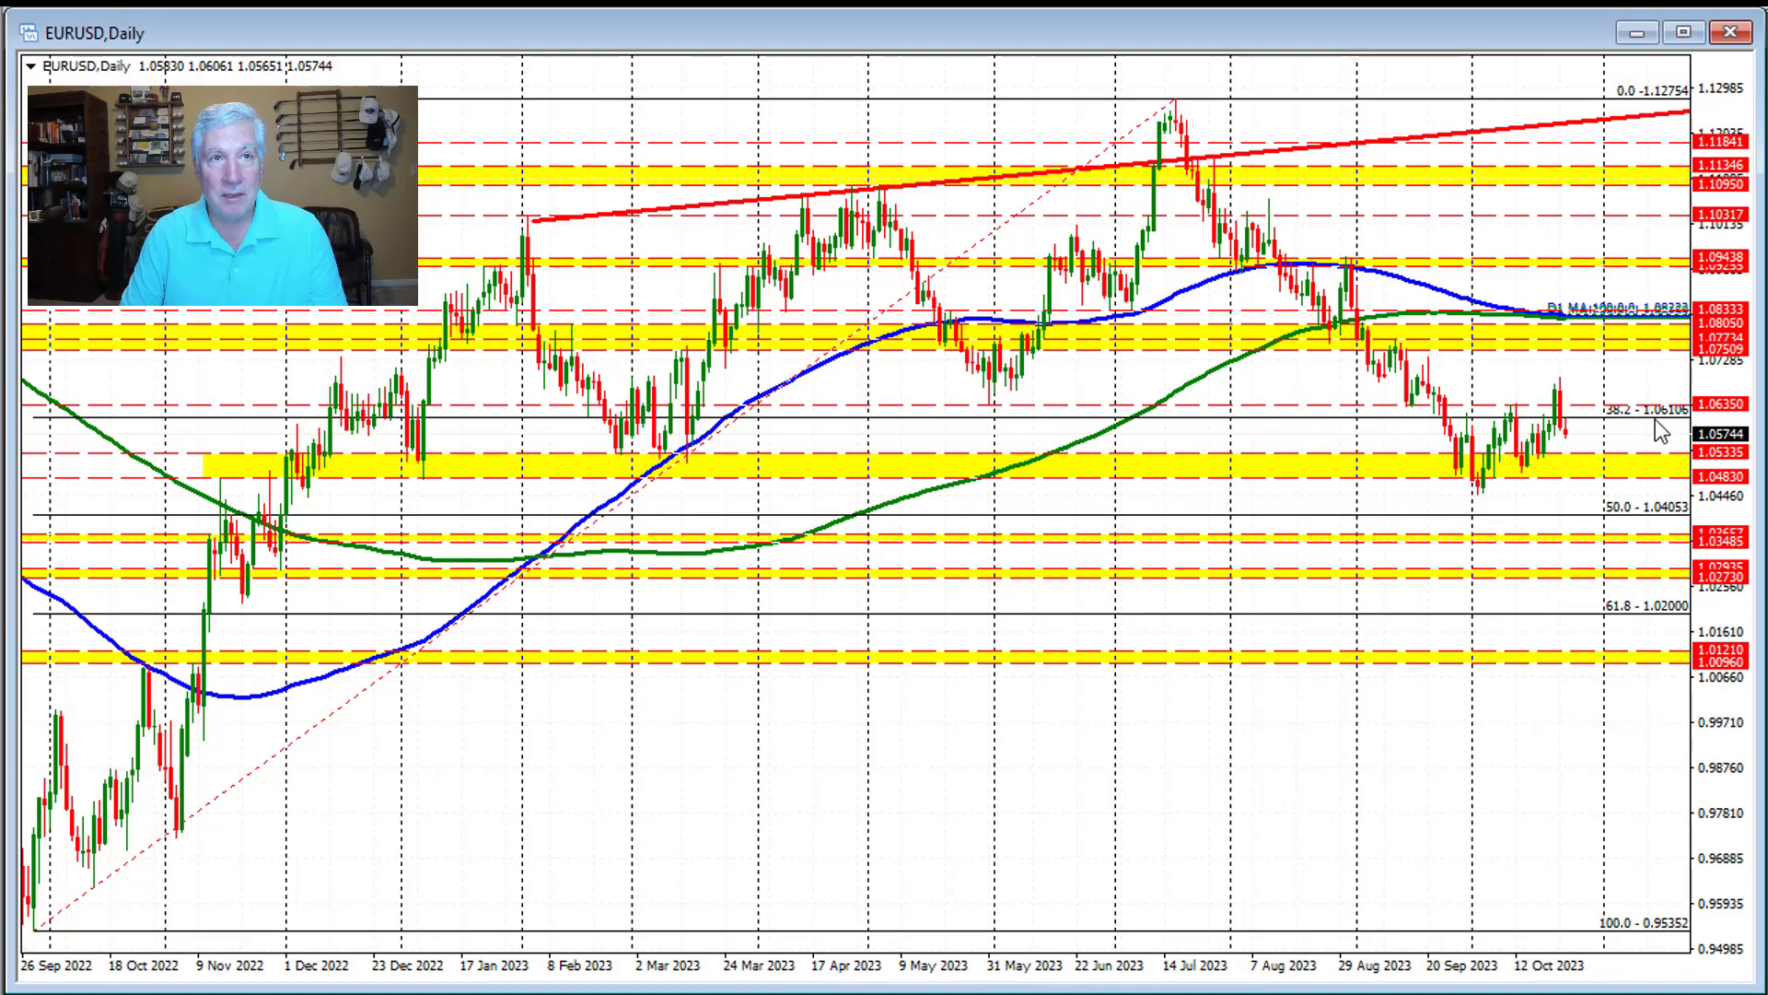
key("alt+Tab")
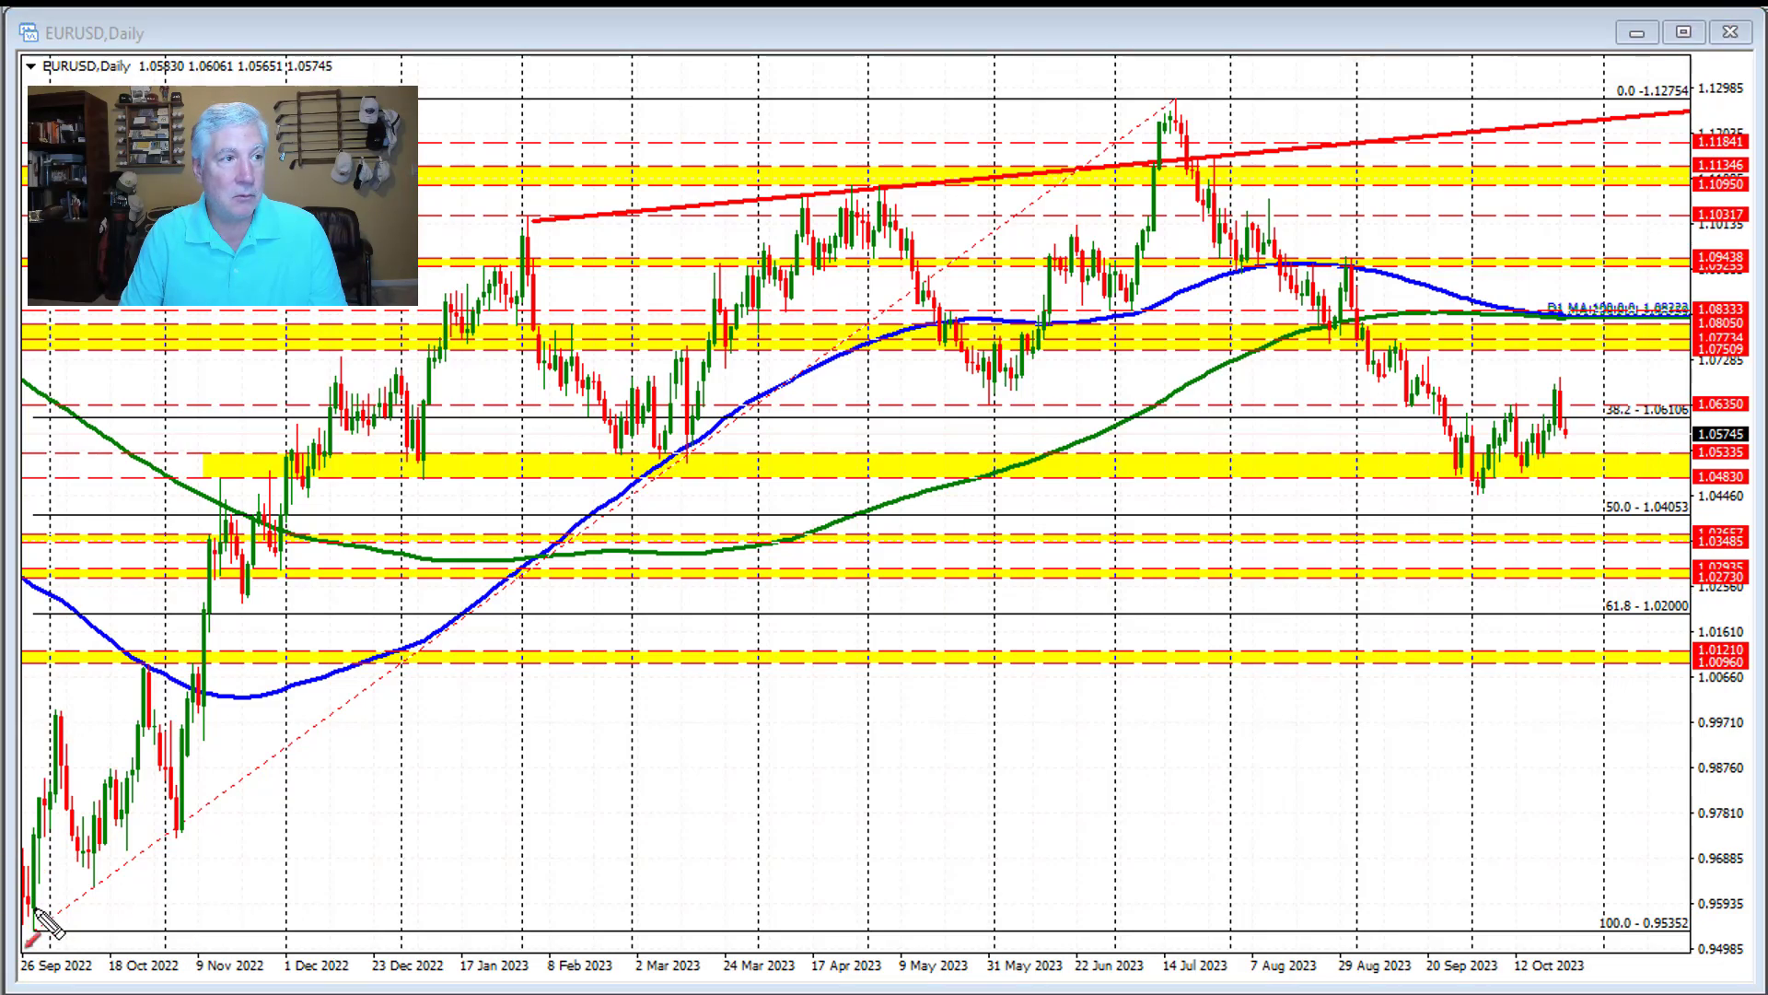
left_click_drag(109, 937, 37, 930)
left_click_drag(1102, 107, 1167, 99)
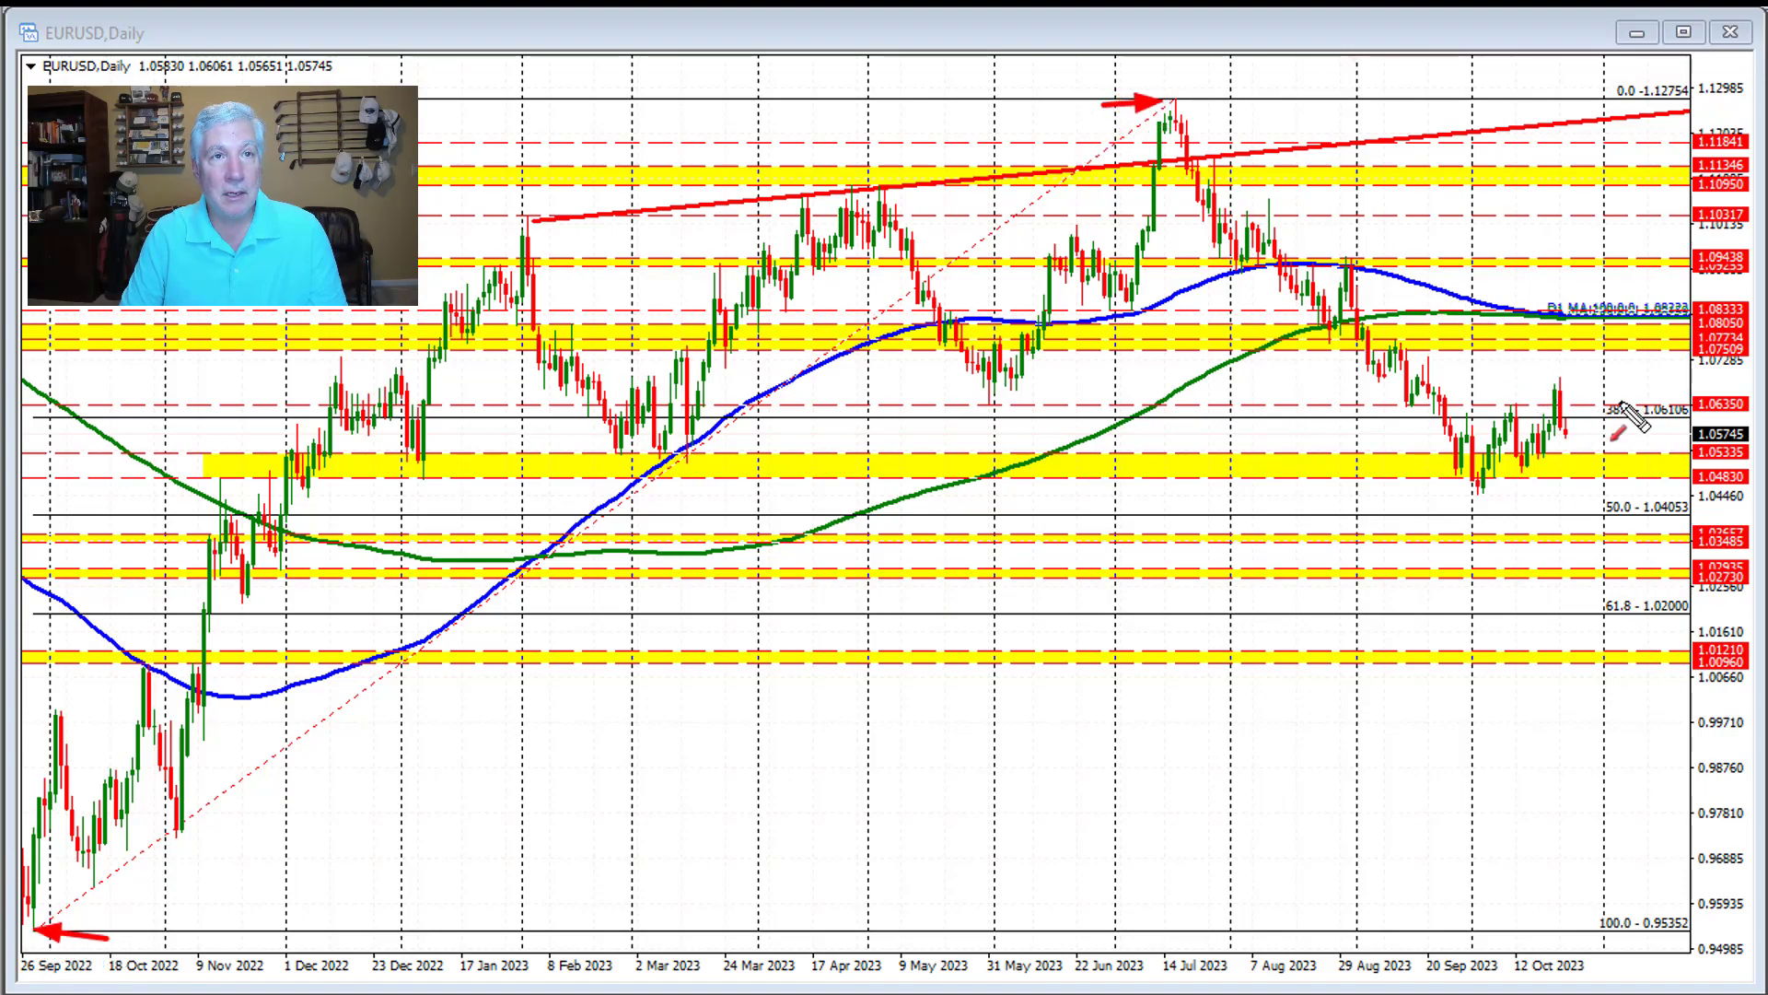
mouse_move(1648, 389)
left_mouse_down()
mouse_move(1607, 398)
mouse_move(1621, 438)
mouse_move(1685, 389)
mouse_move(1630, 390)
left_mouse_up()
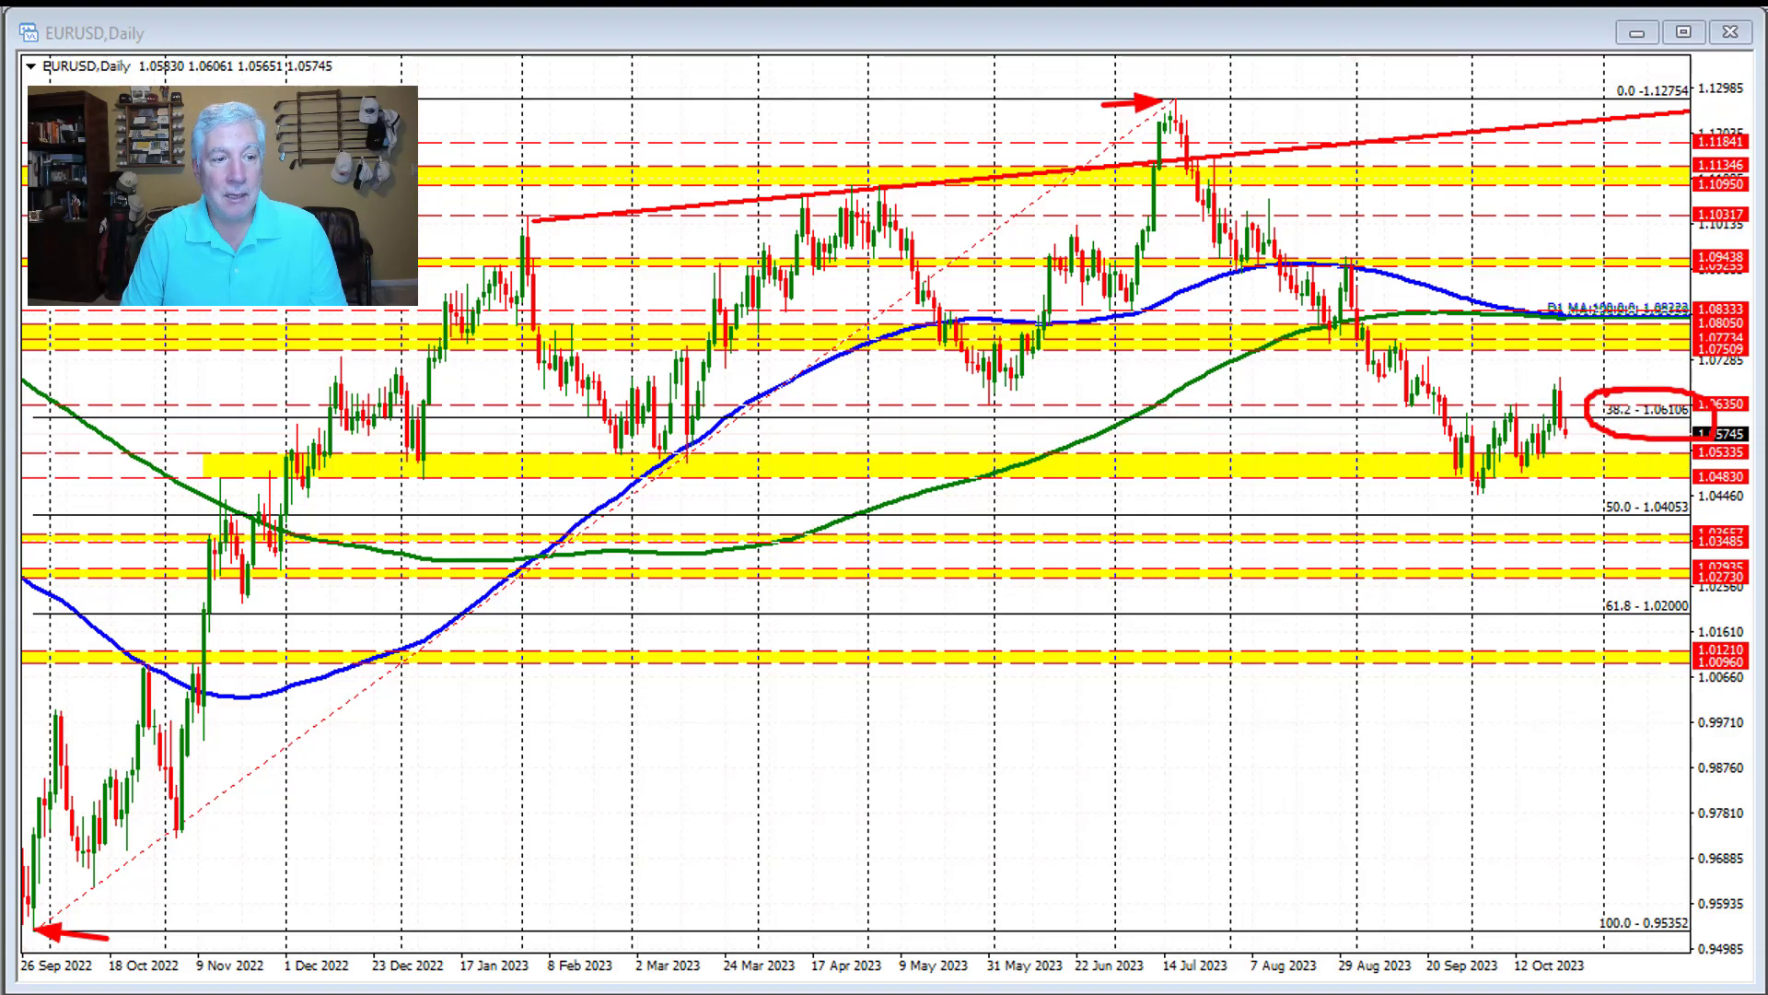
- Return to the EURUSD hourly chart and mark the 200-hour and 100-hour moving average tests with red arrows
key("ctrl+Tab")
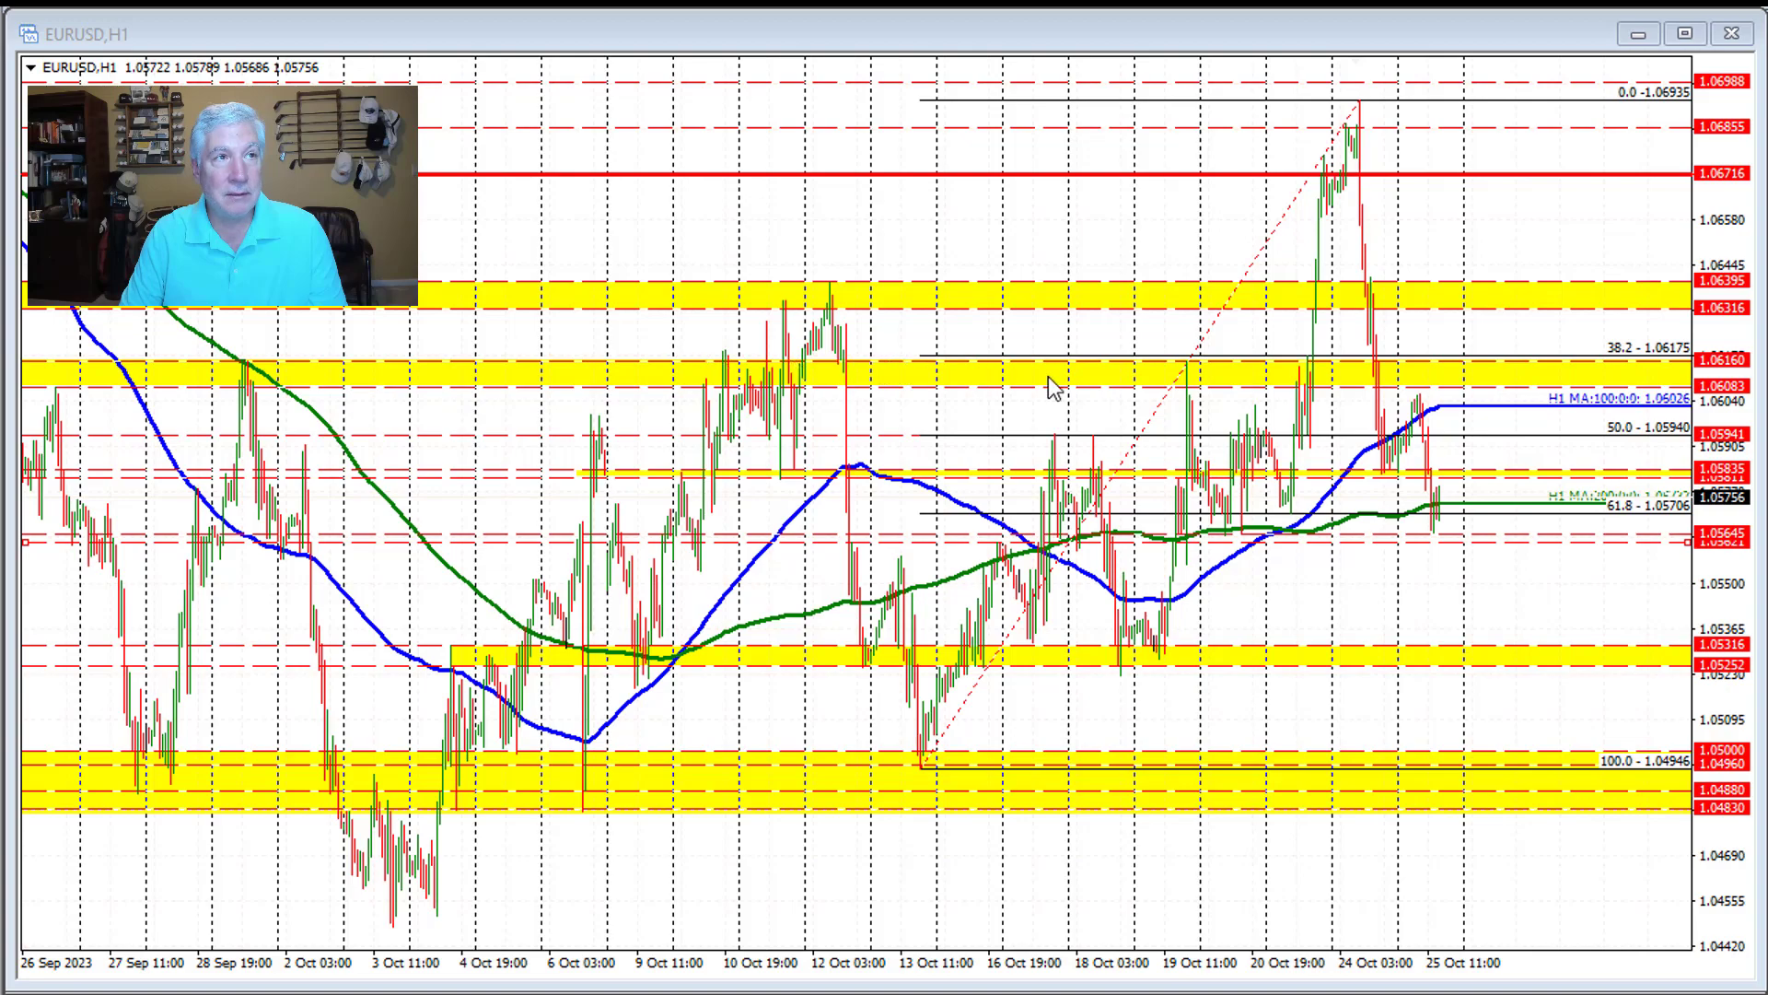
left_click_drag(386, 276, 700, 280)
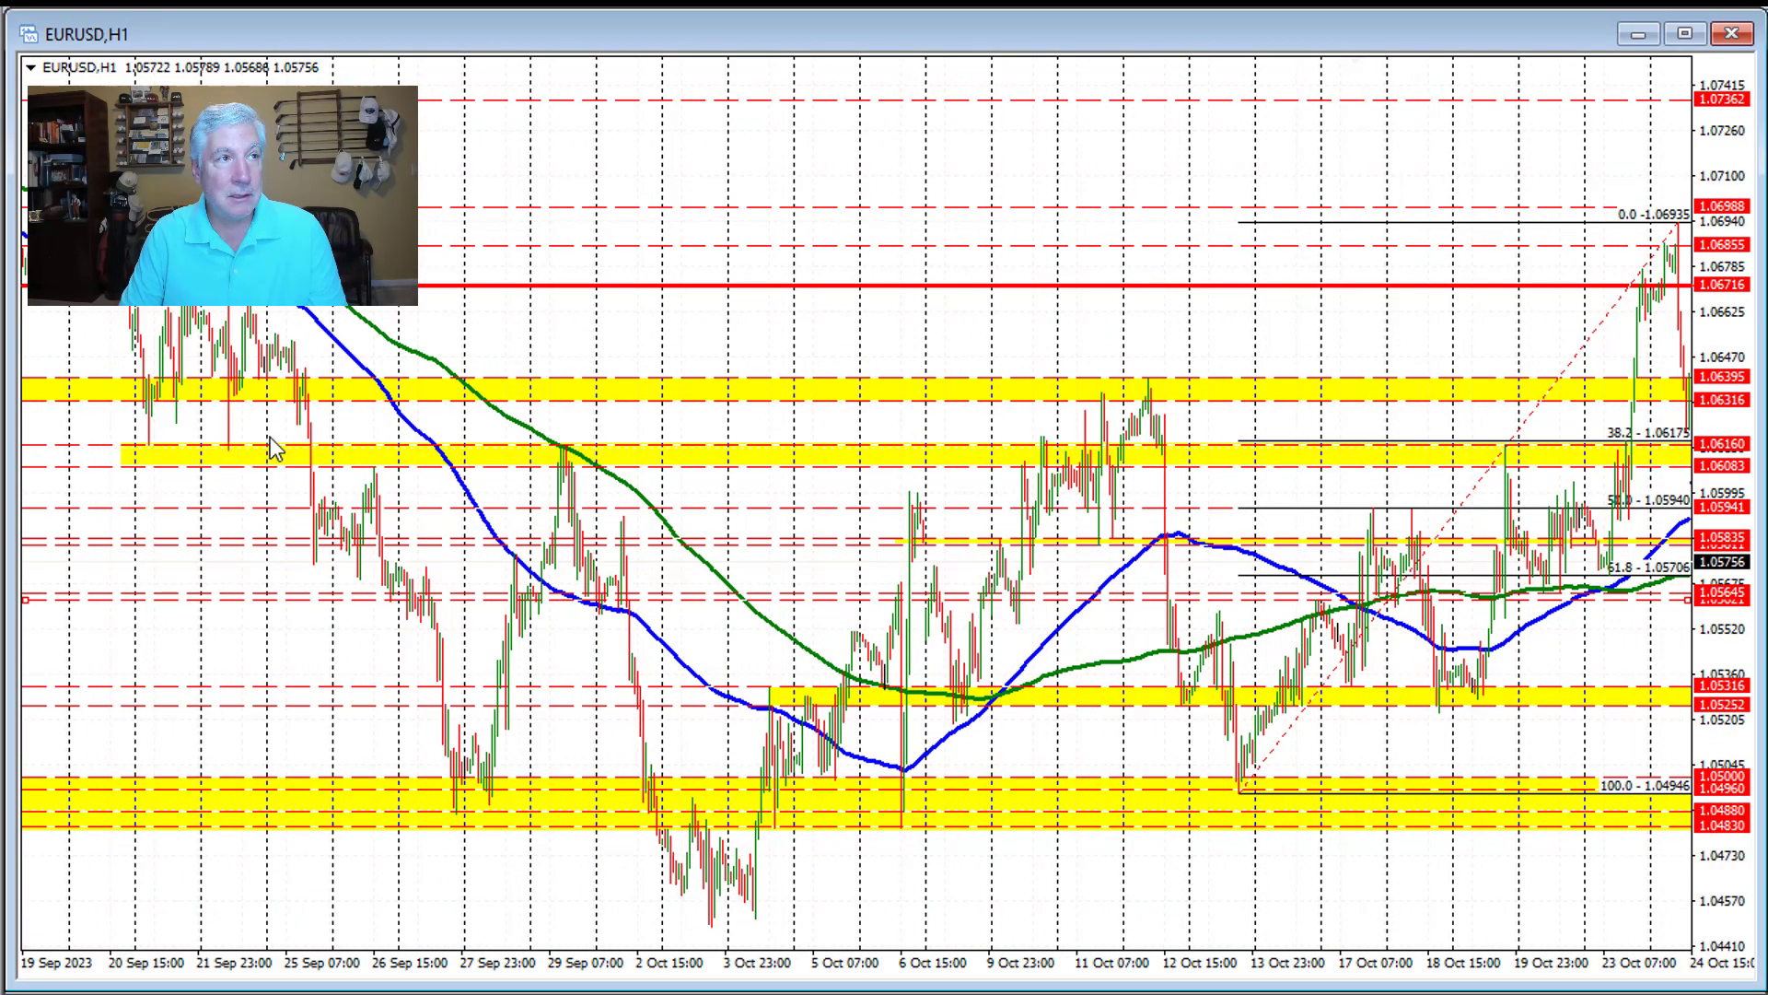
left_click_drag(1096, 349, 608, 353)
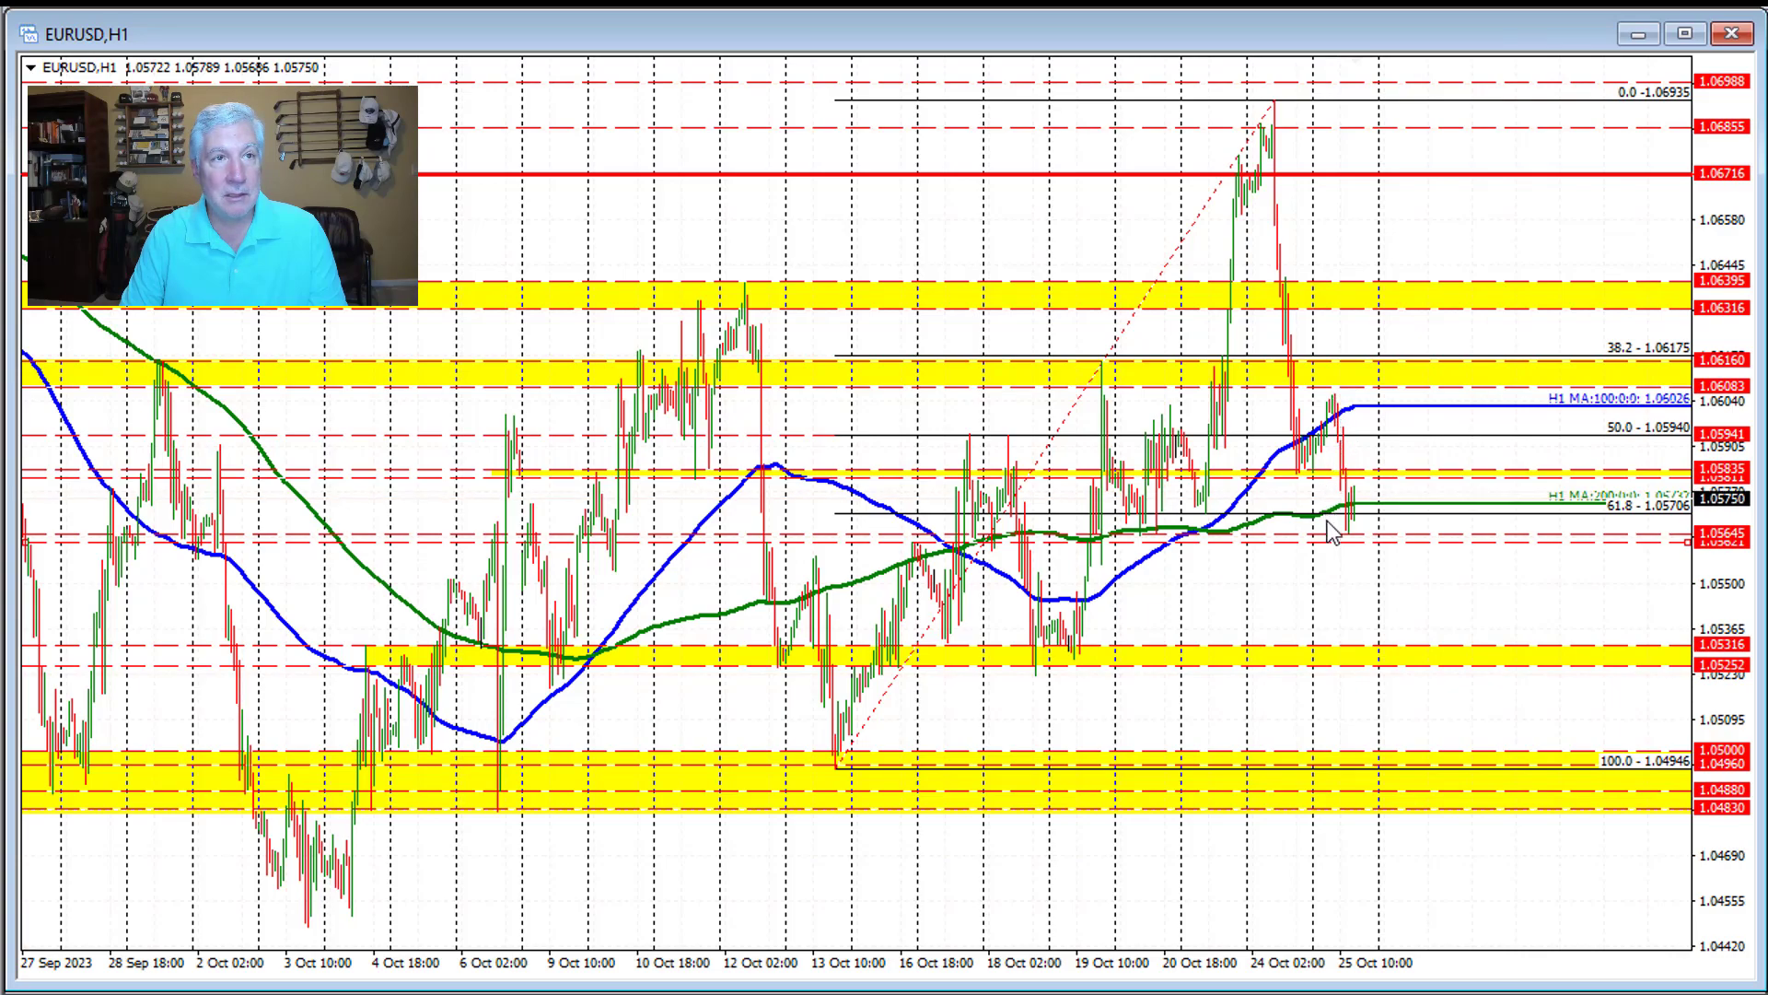
left_click(1386, 992)
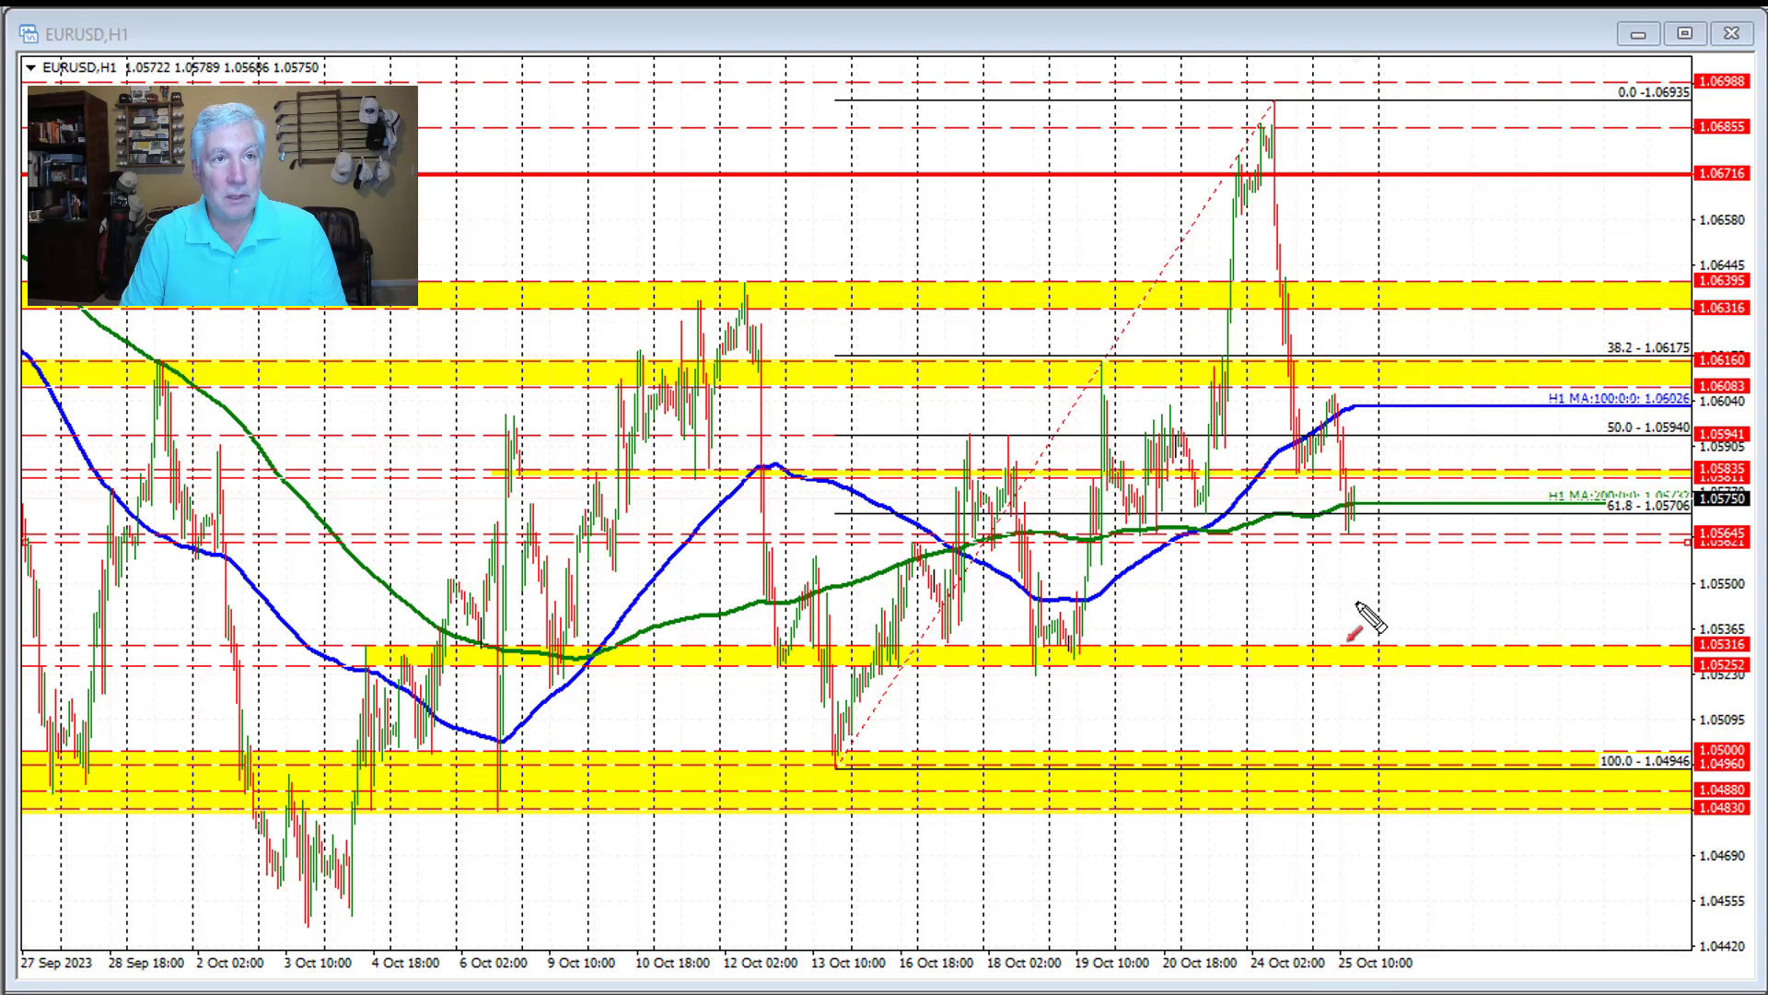
left_click_drag(1416, 524, 1361, 509)
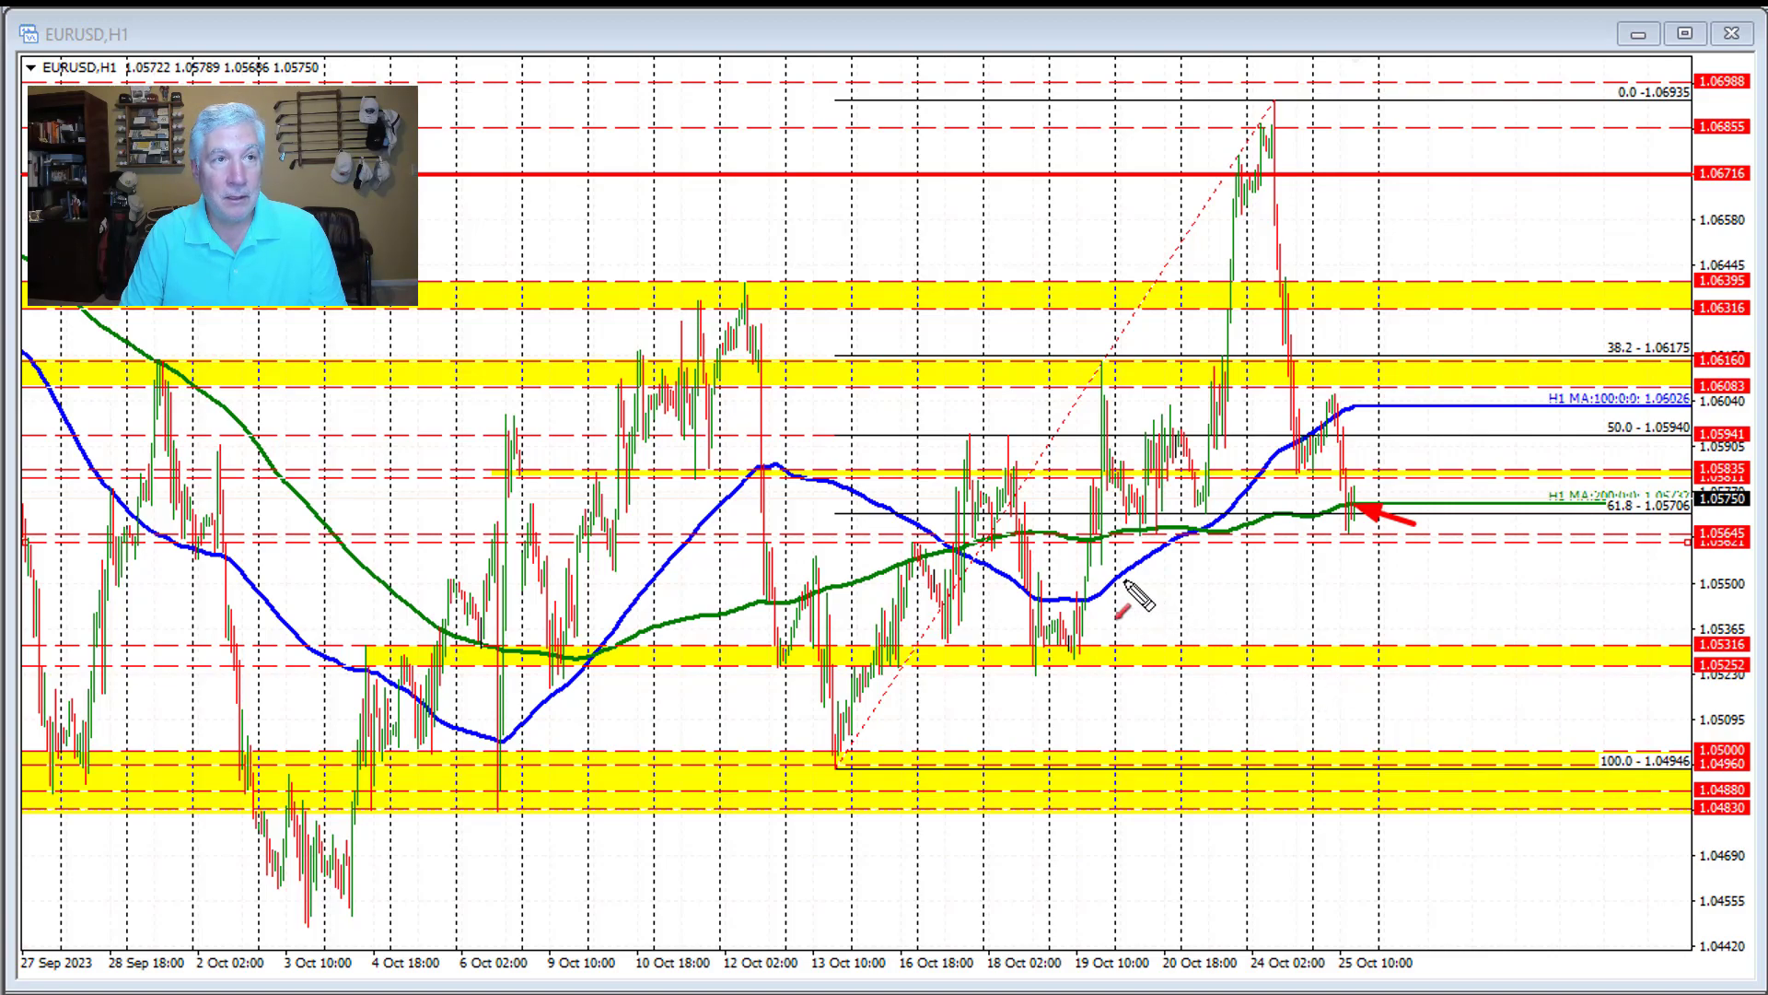
mouse_move(1140, 597)
left_mouse_down()
mouse_move(1144, 548)
mouse_move(1198, 551)
left_mouse_up()
left_click_drag(1340, 571, 1347, 537)
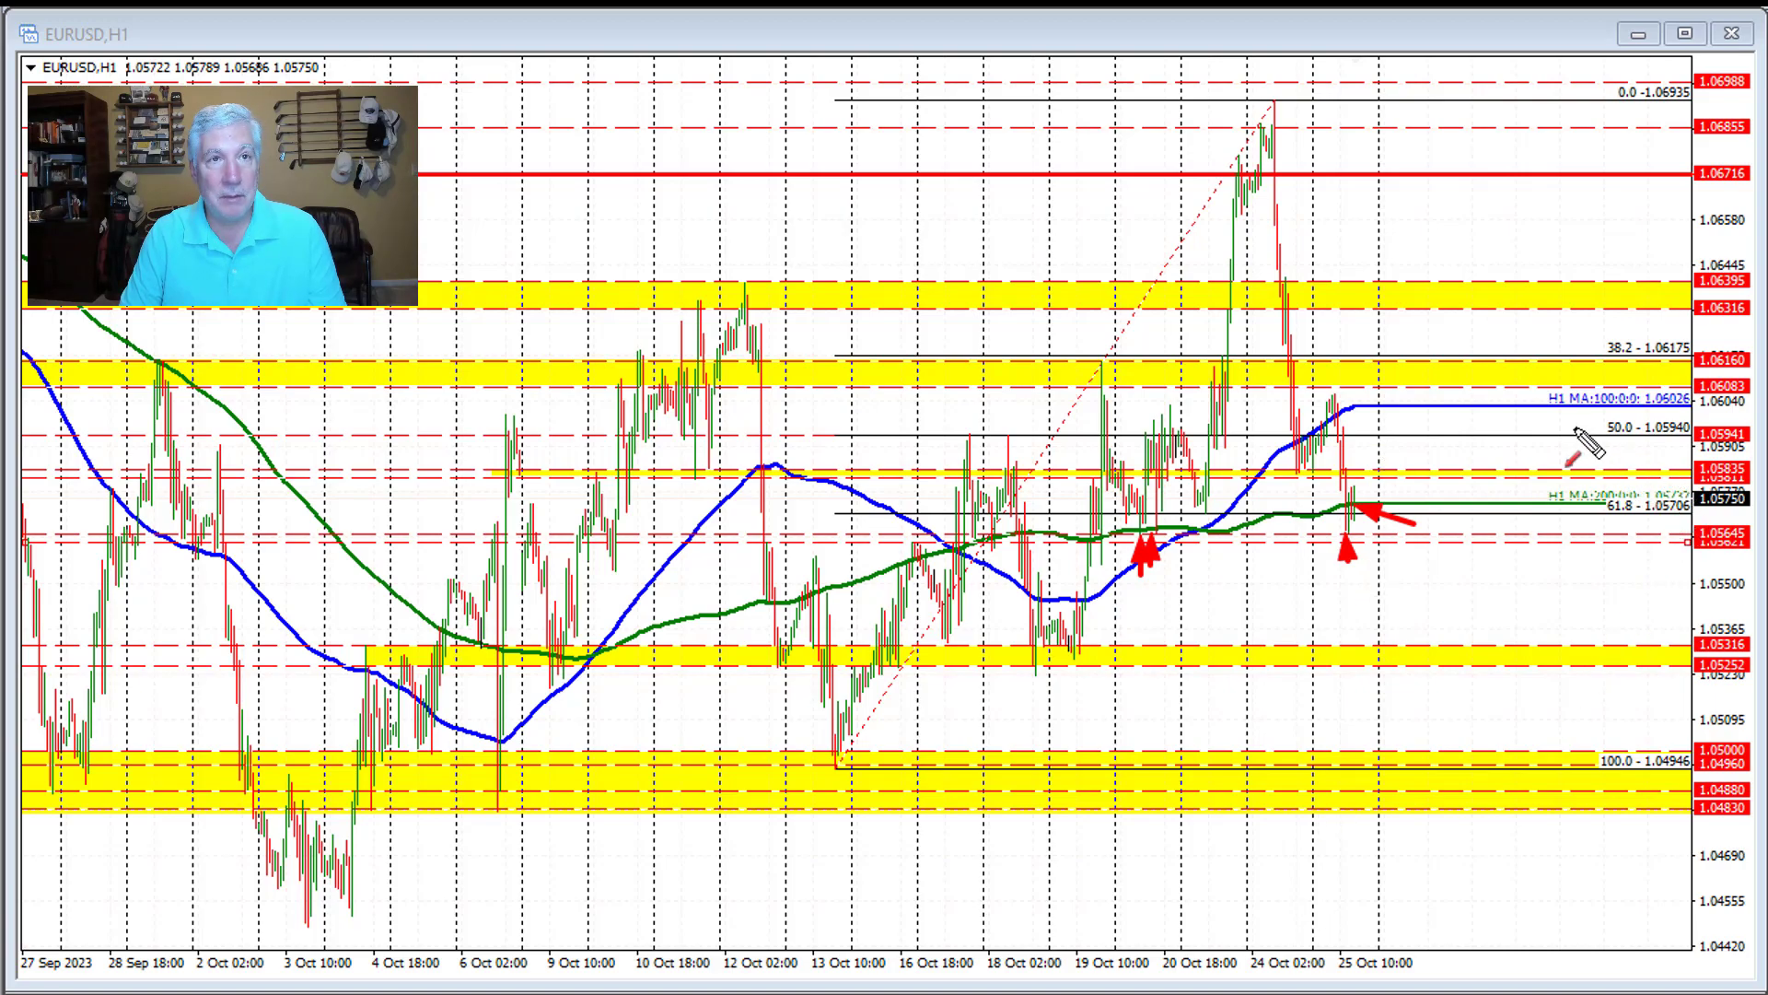
left_click_drag(1563, 412, 1603, 439)
left_click_drag(1377, 378, 1357, 403)
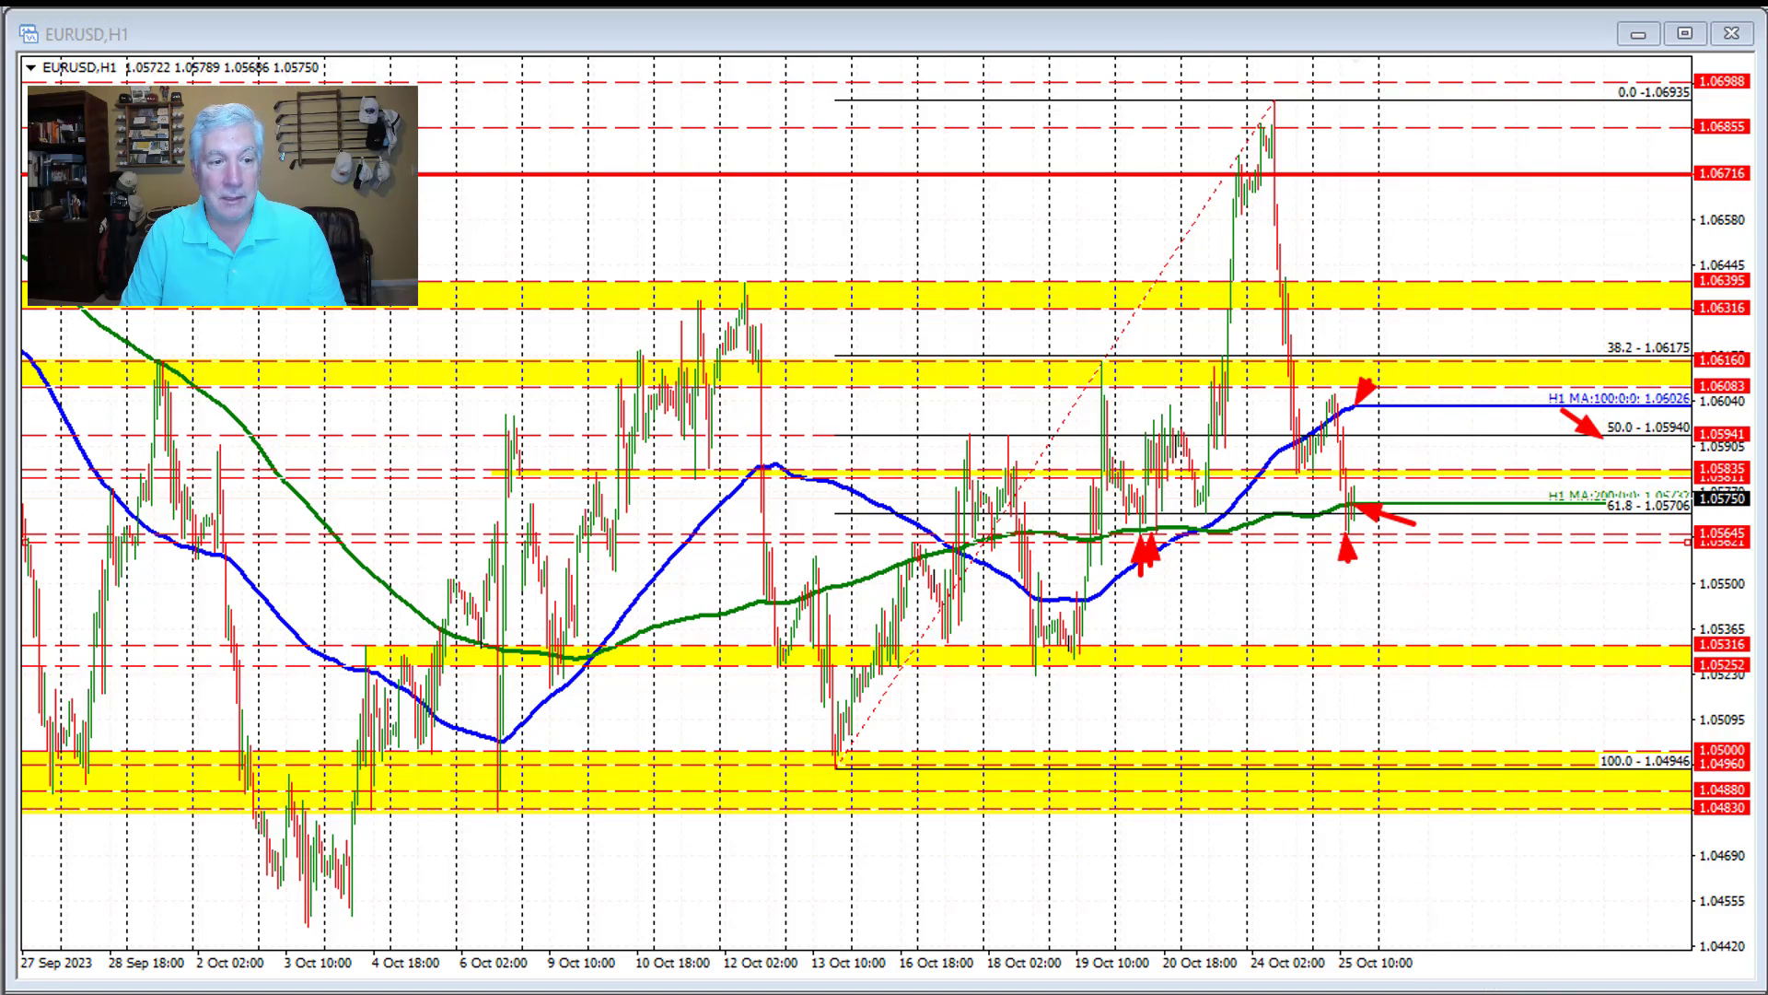
- On the USDJPY hourly chart, mark the 149.984 ceiling and moving average support in red, and highlight the range between them in yellow
key("Right")
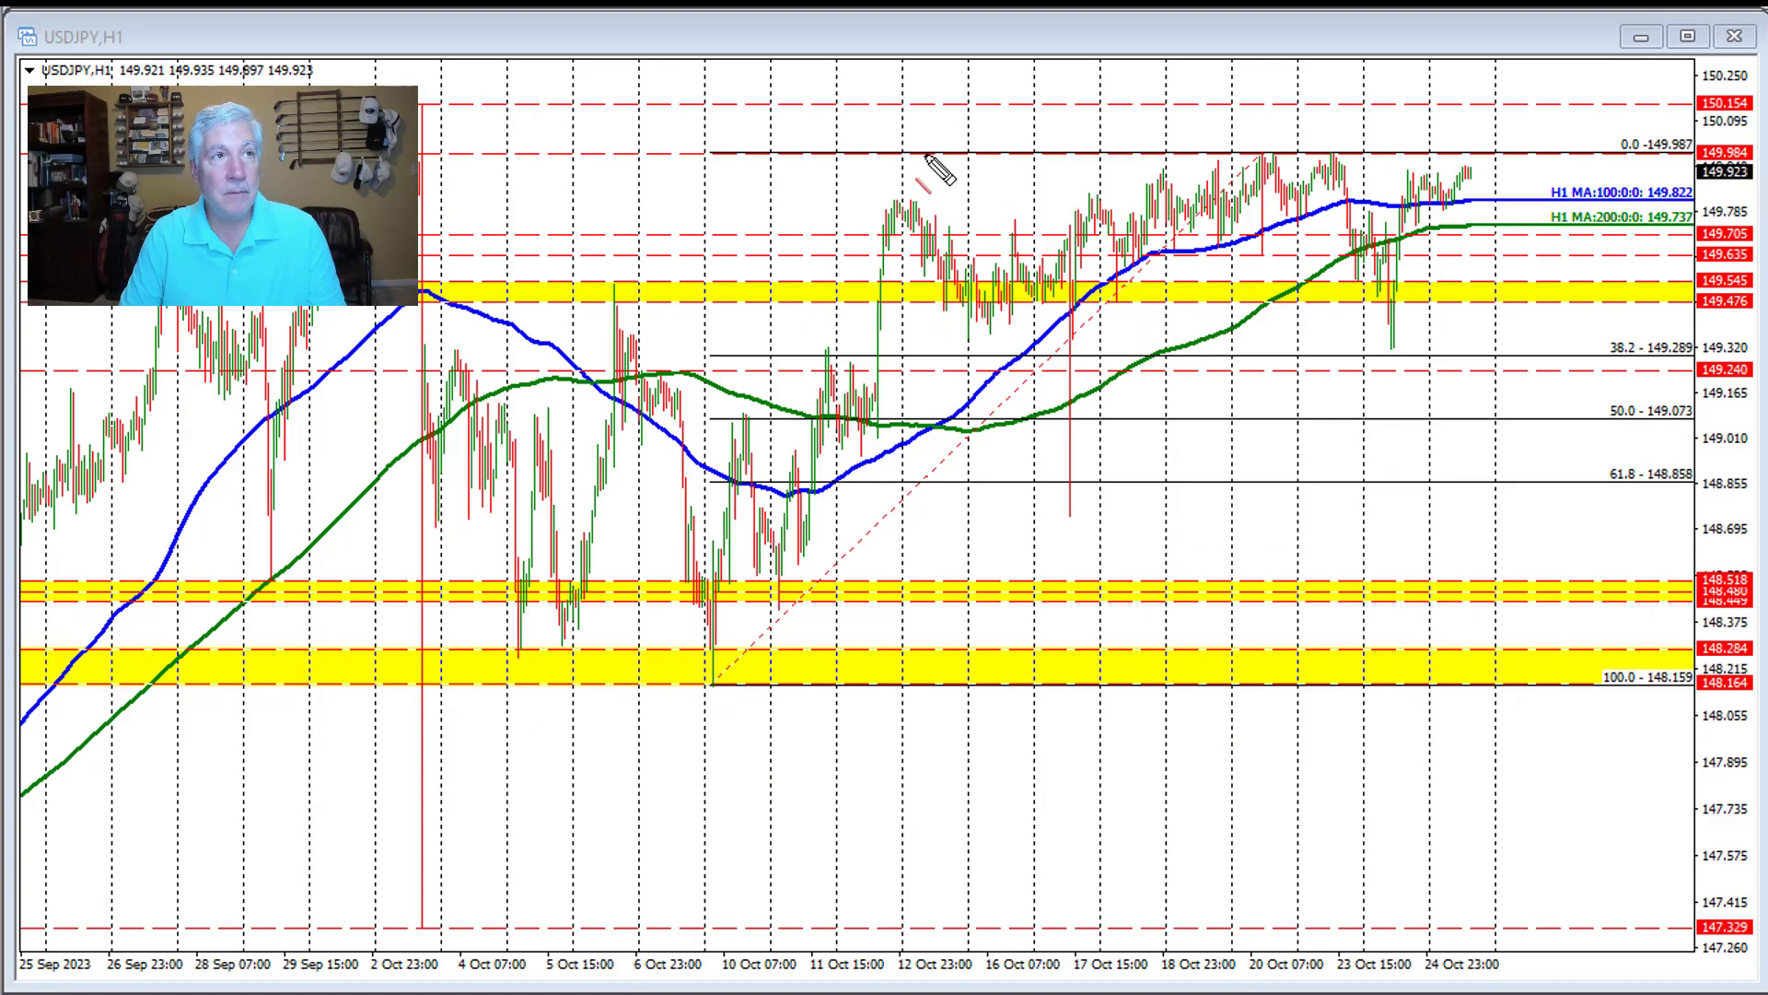
left_click_drag(1149, 153, 1693, 155)
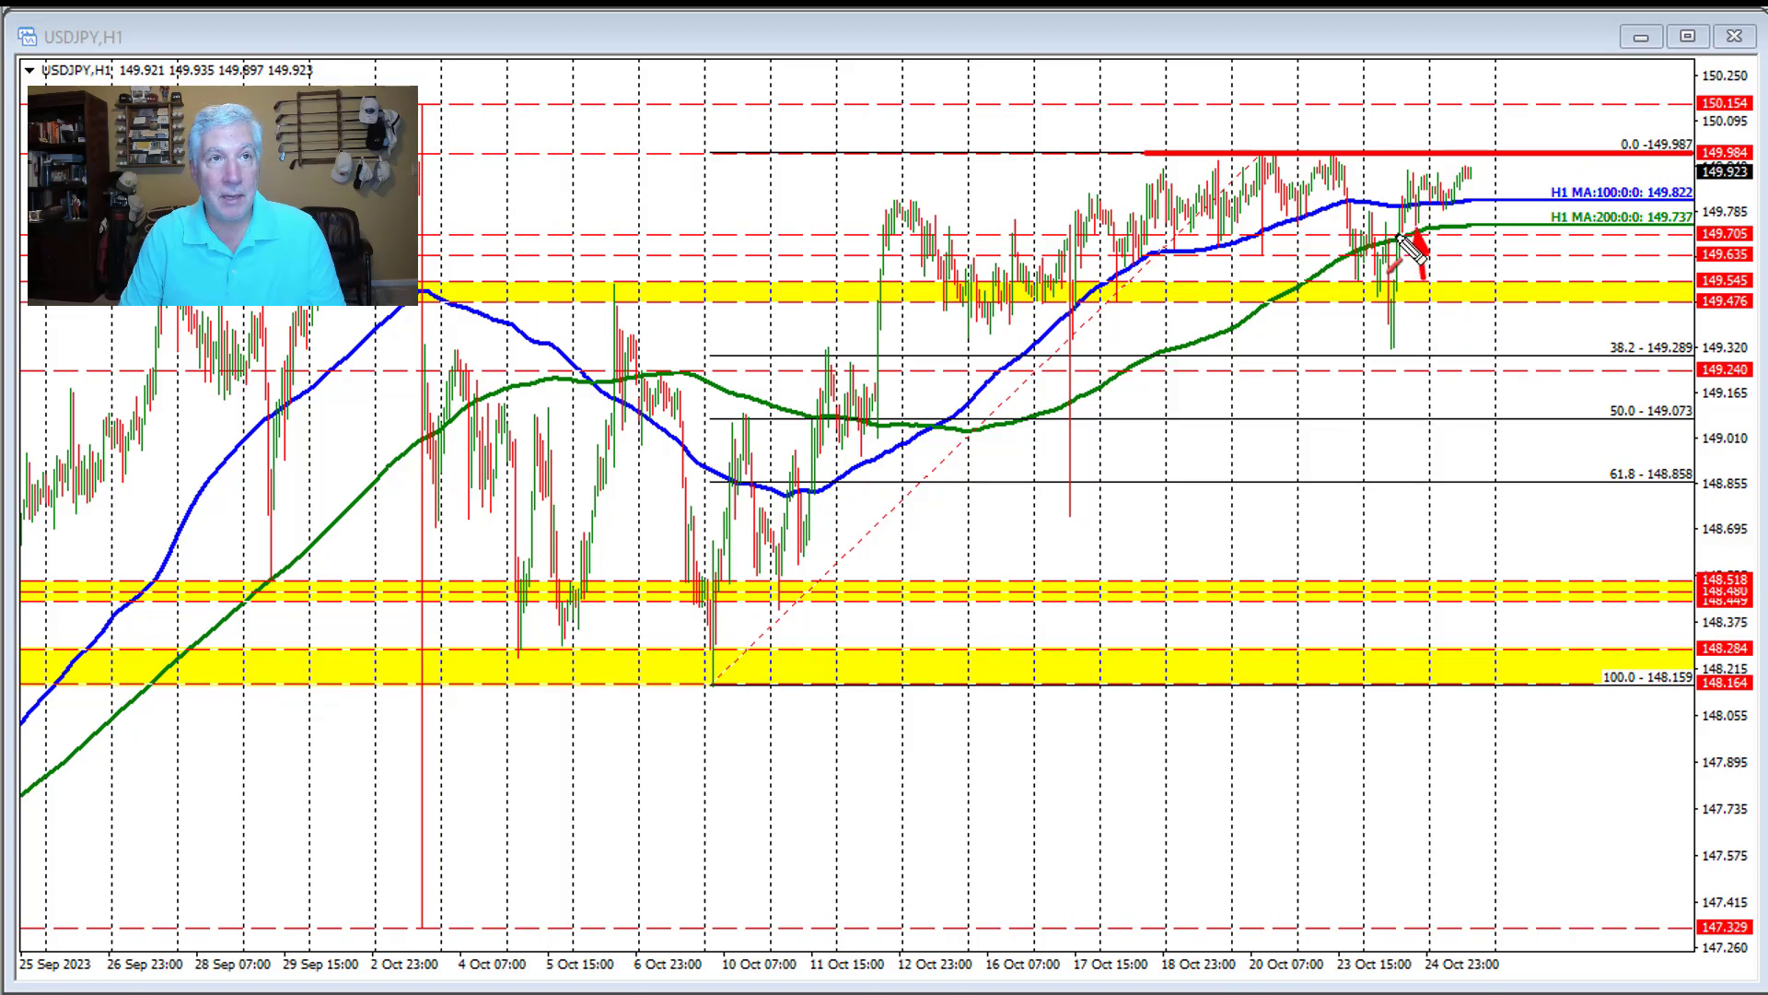
mouse_move(1403, 245)
left_mouse_down()
mouse_move(1446, 238)
mouse_move(1452, 205)
left_mouse_up()
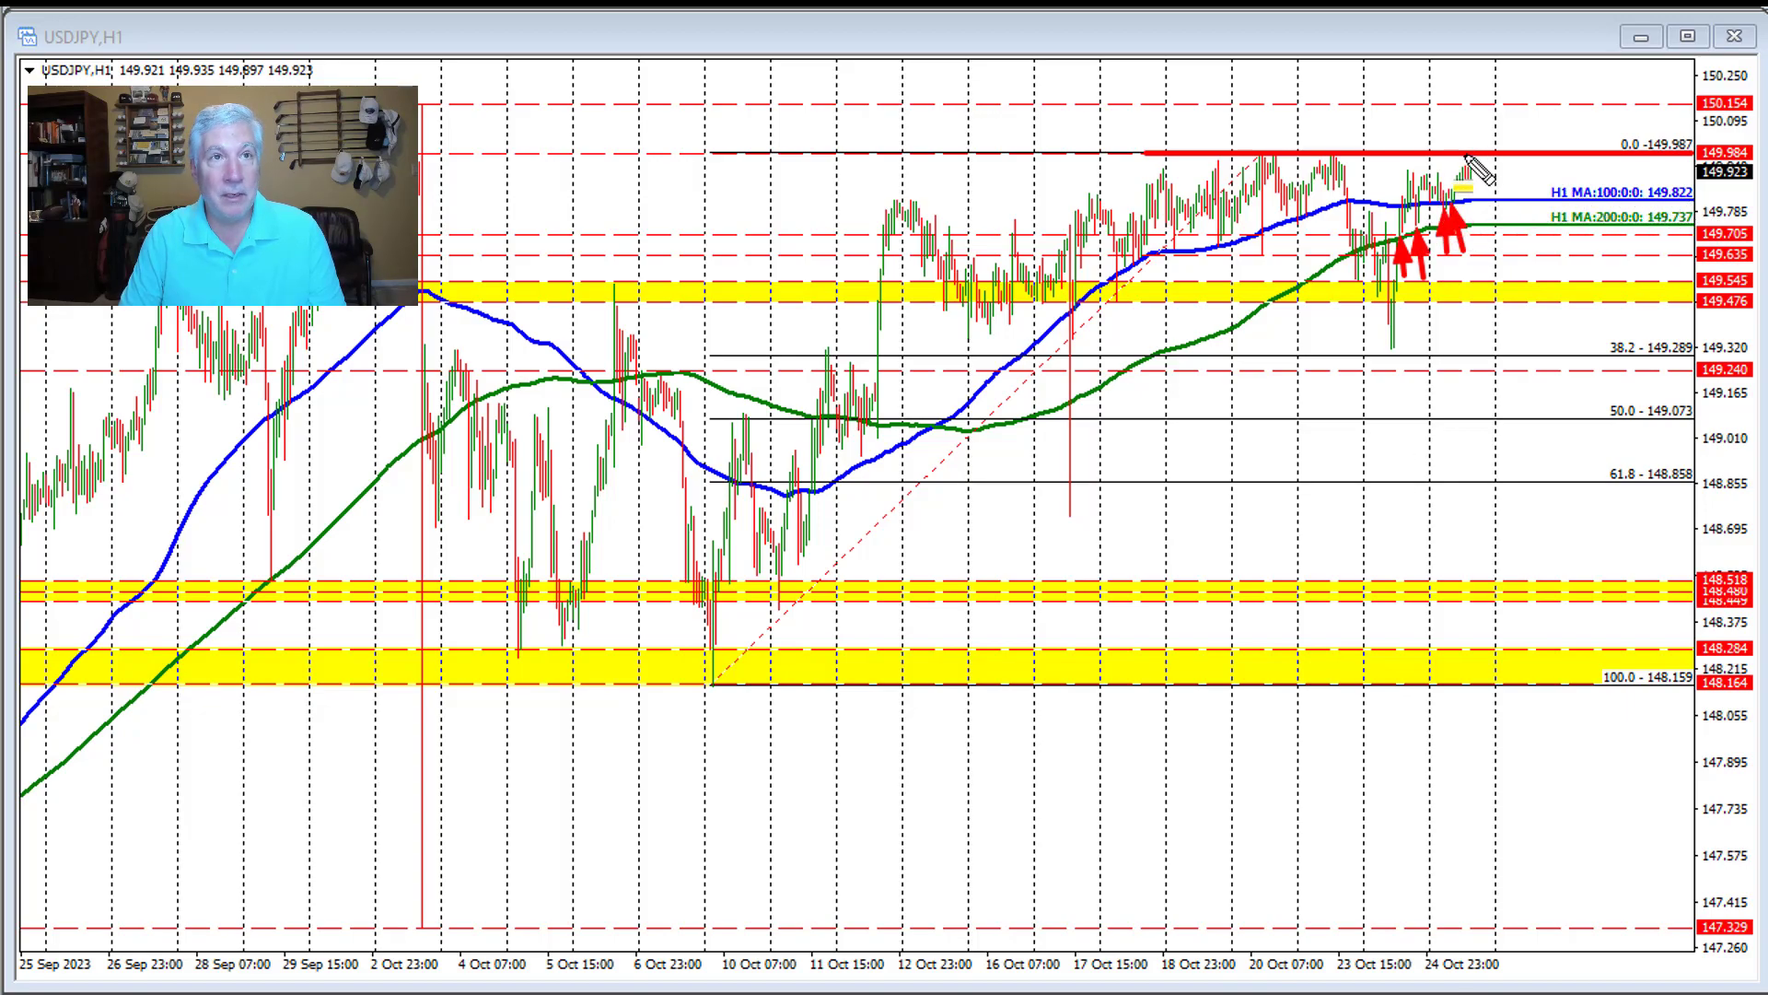
left_click_drag(1473, 155, 1704, 210)
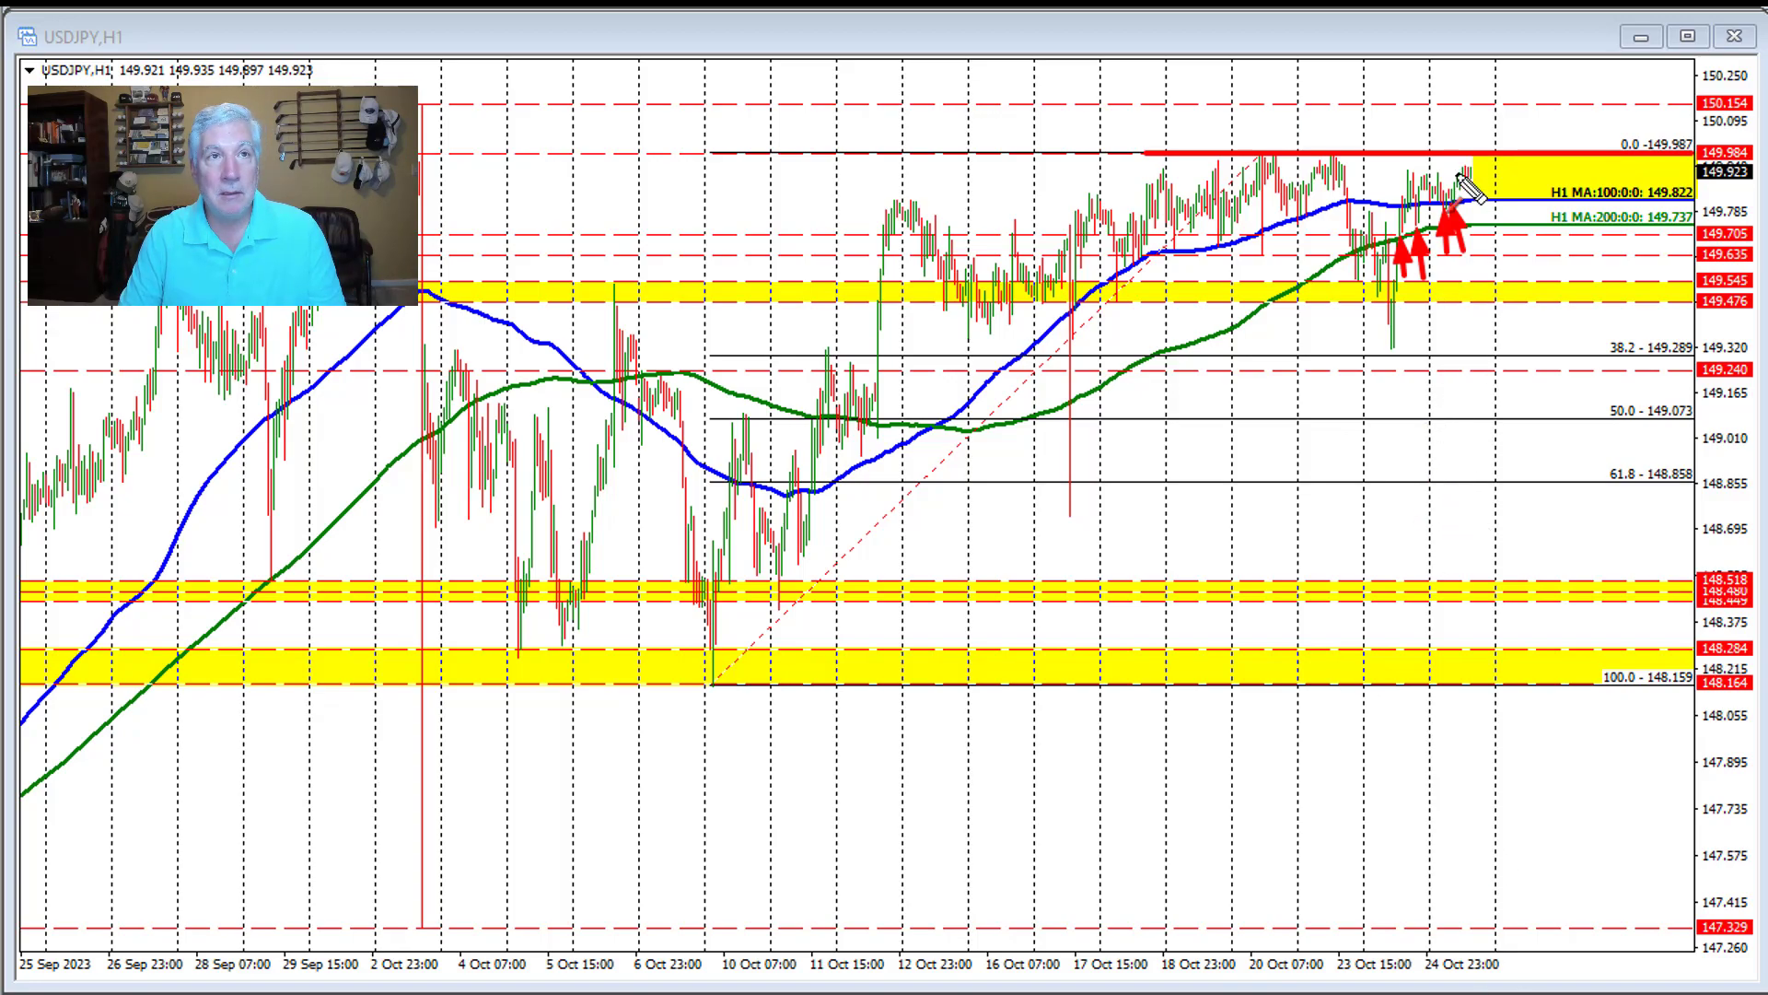
- Draw red arrows for a spike above the USDJPY ceiling and sharp drop, trace two earlier long down-spikes, and clear the annotations
mouse_move(1473, 161)
left_mouse_down()
mouse_move(1484, 127)
mouse_move(1516, 294)
left_mouse_up()
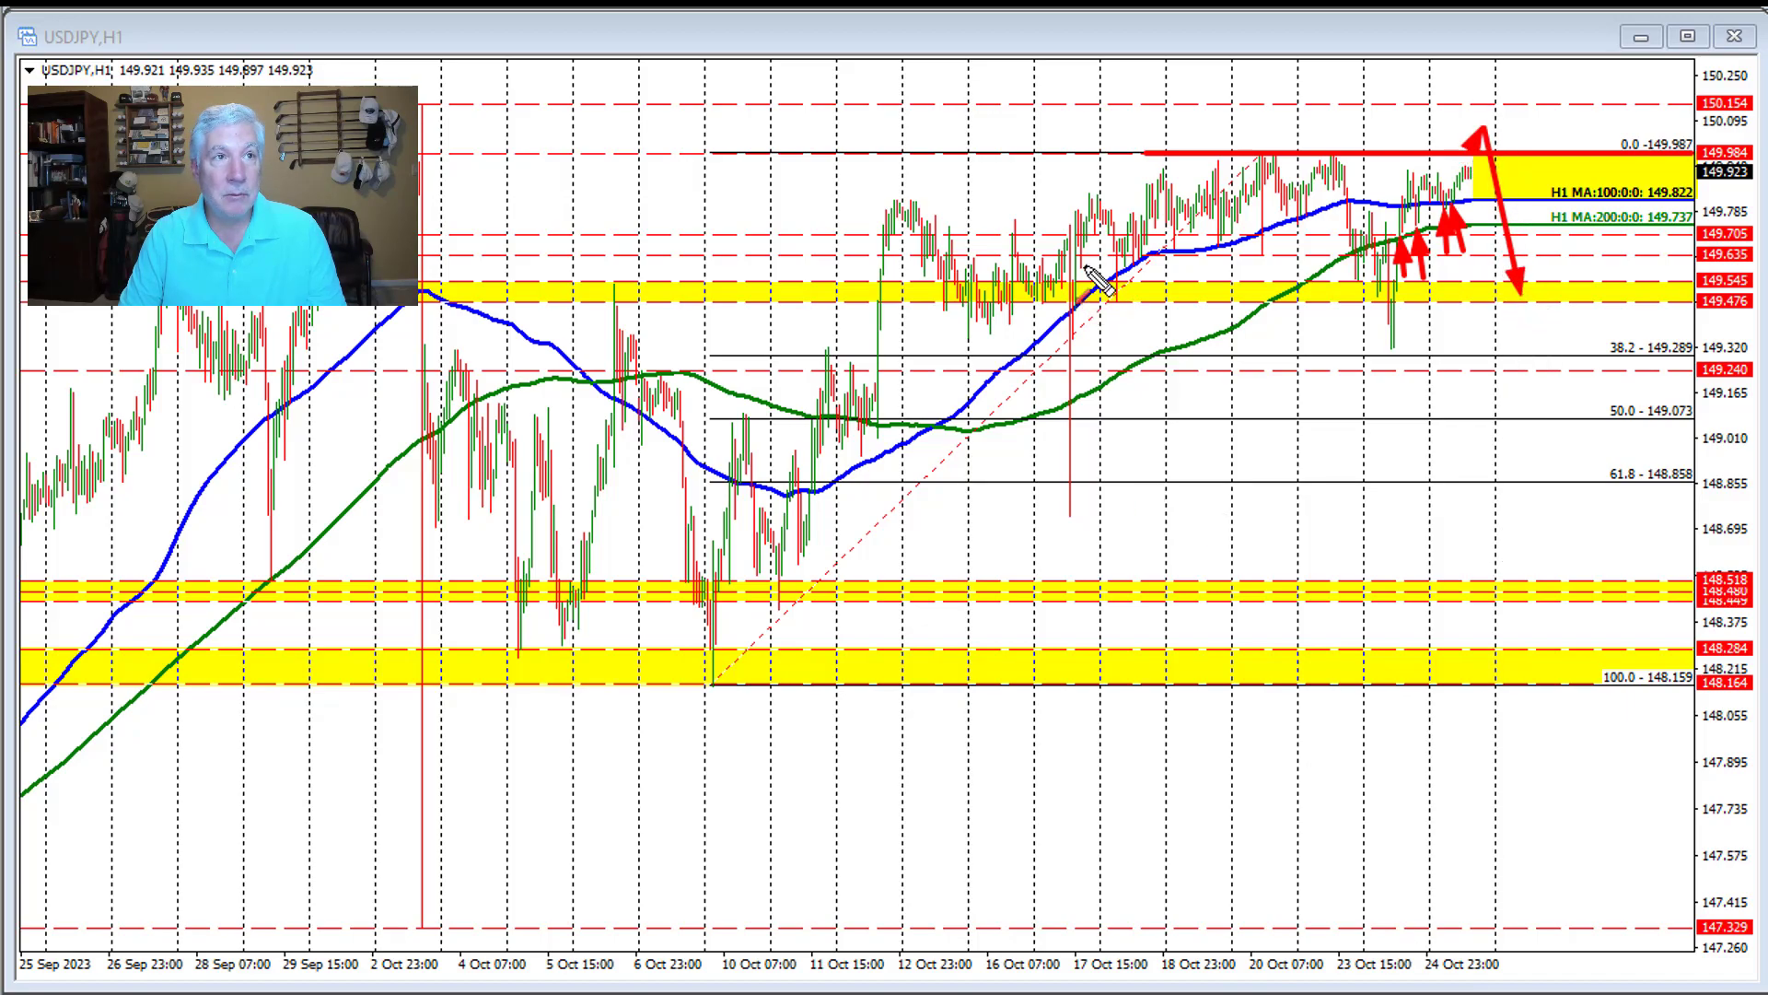
mouse_move(1072, 232)
left_mouse_down()
mouse_move(1038, 555)
mouse_move(1073, 516)
left_mouse_up()
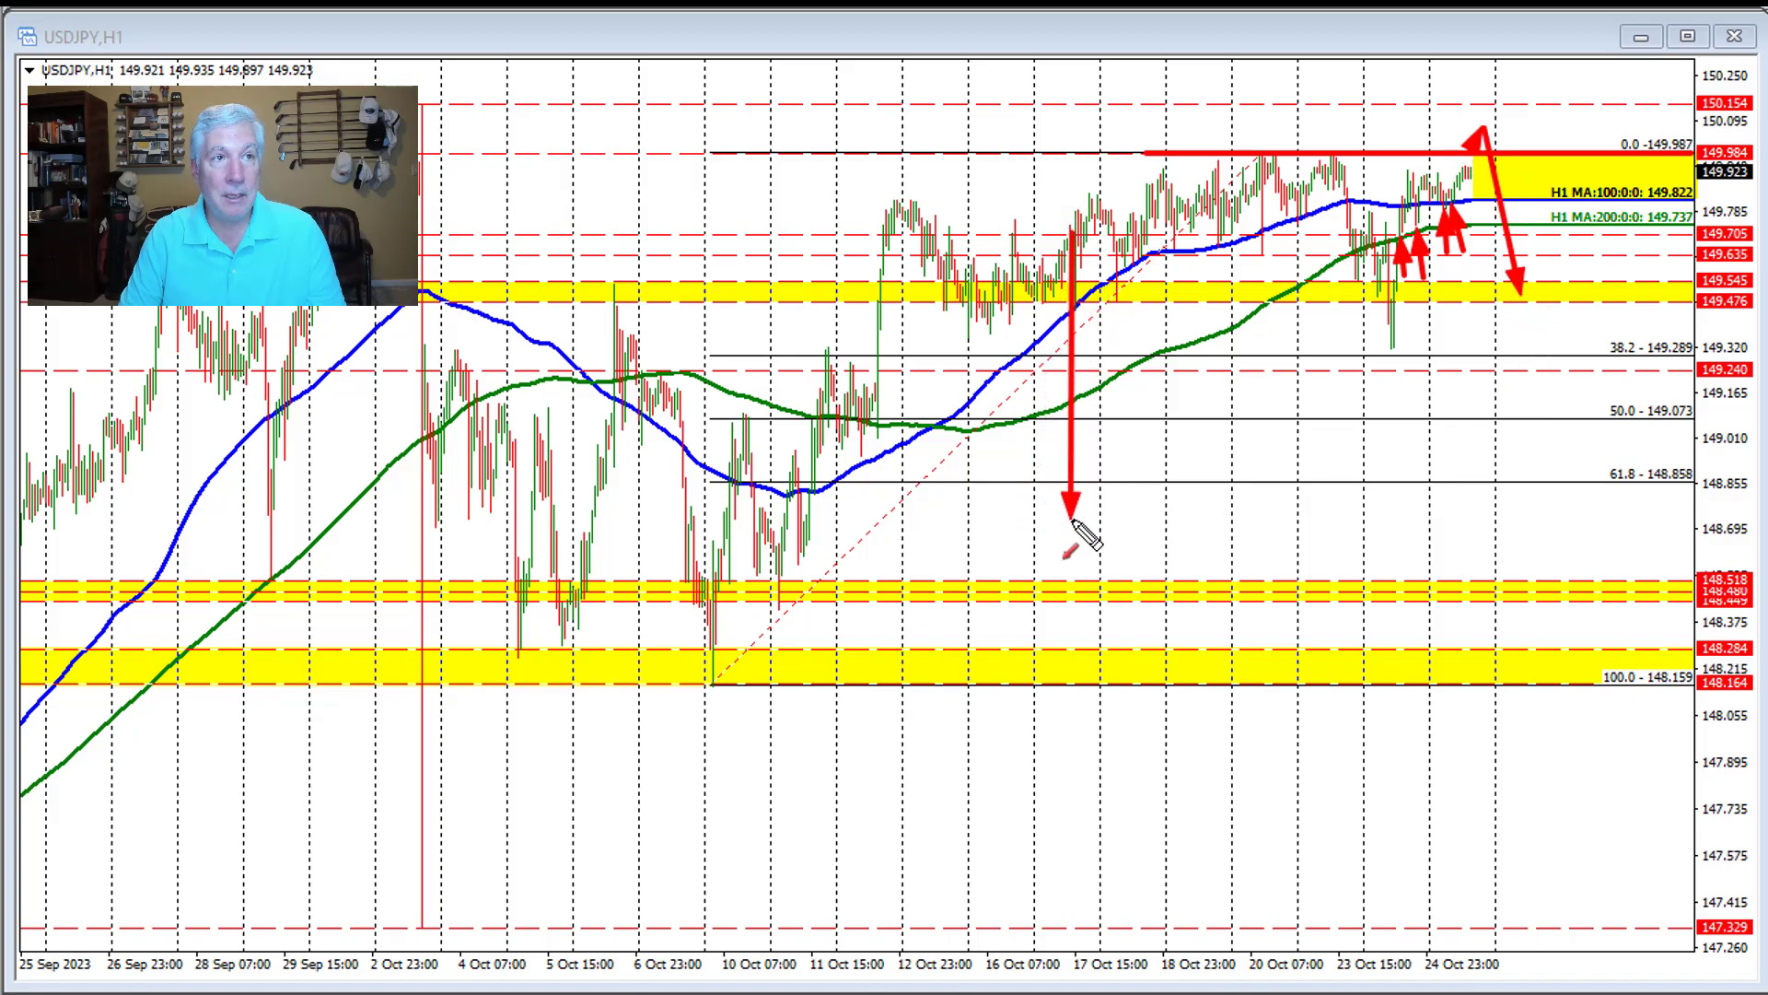
left_click_drag(428, 118, 424, 924)
key("Escape")
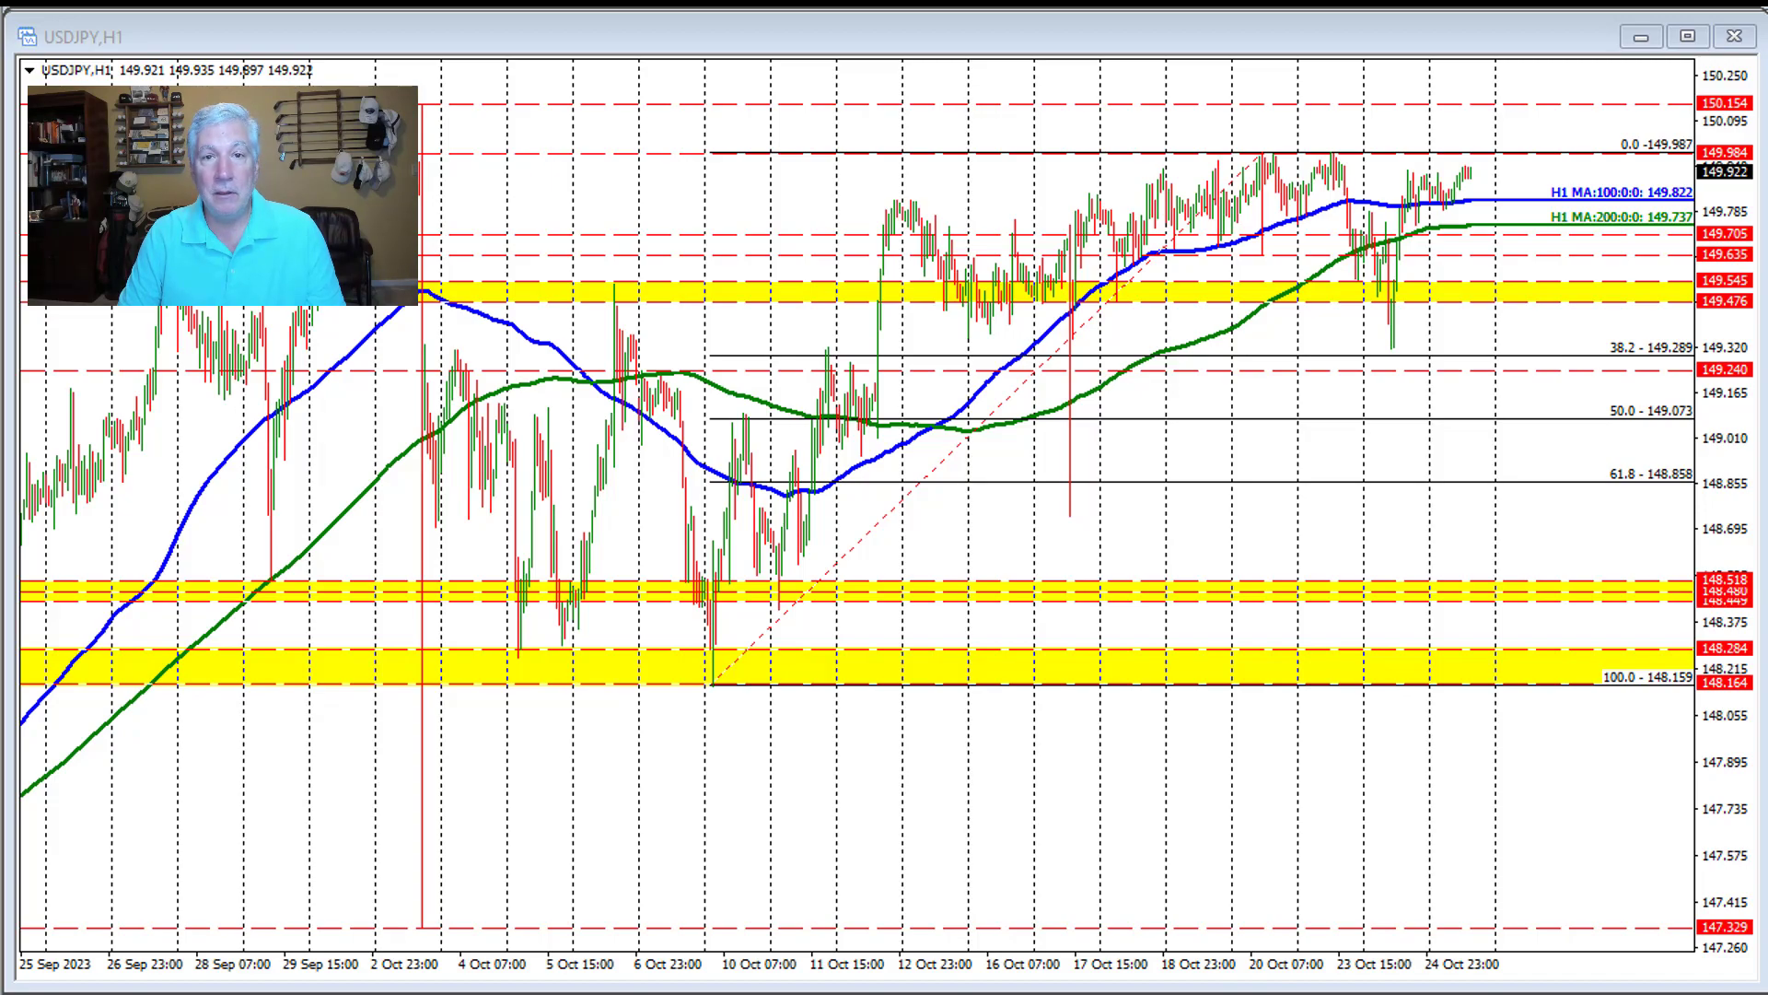
- On the GBPUSD hourly chart, trace the two latest downward legs with red arrows, and clear them
key("ctrl+Tab")
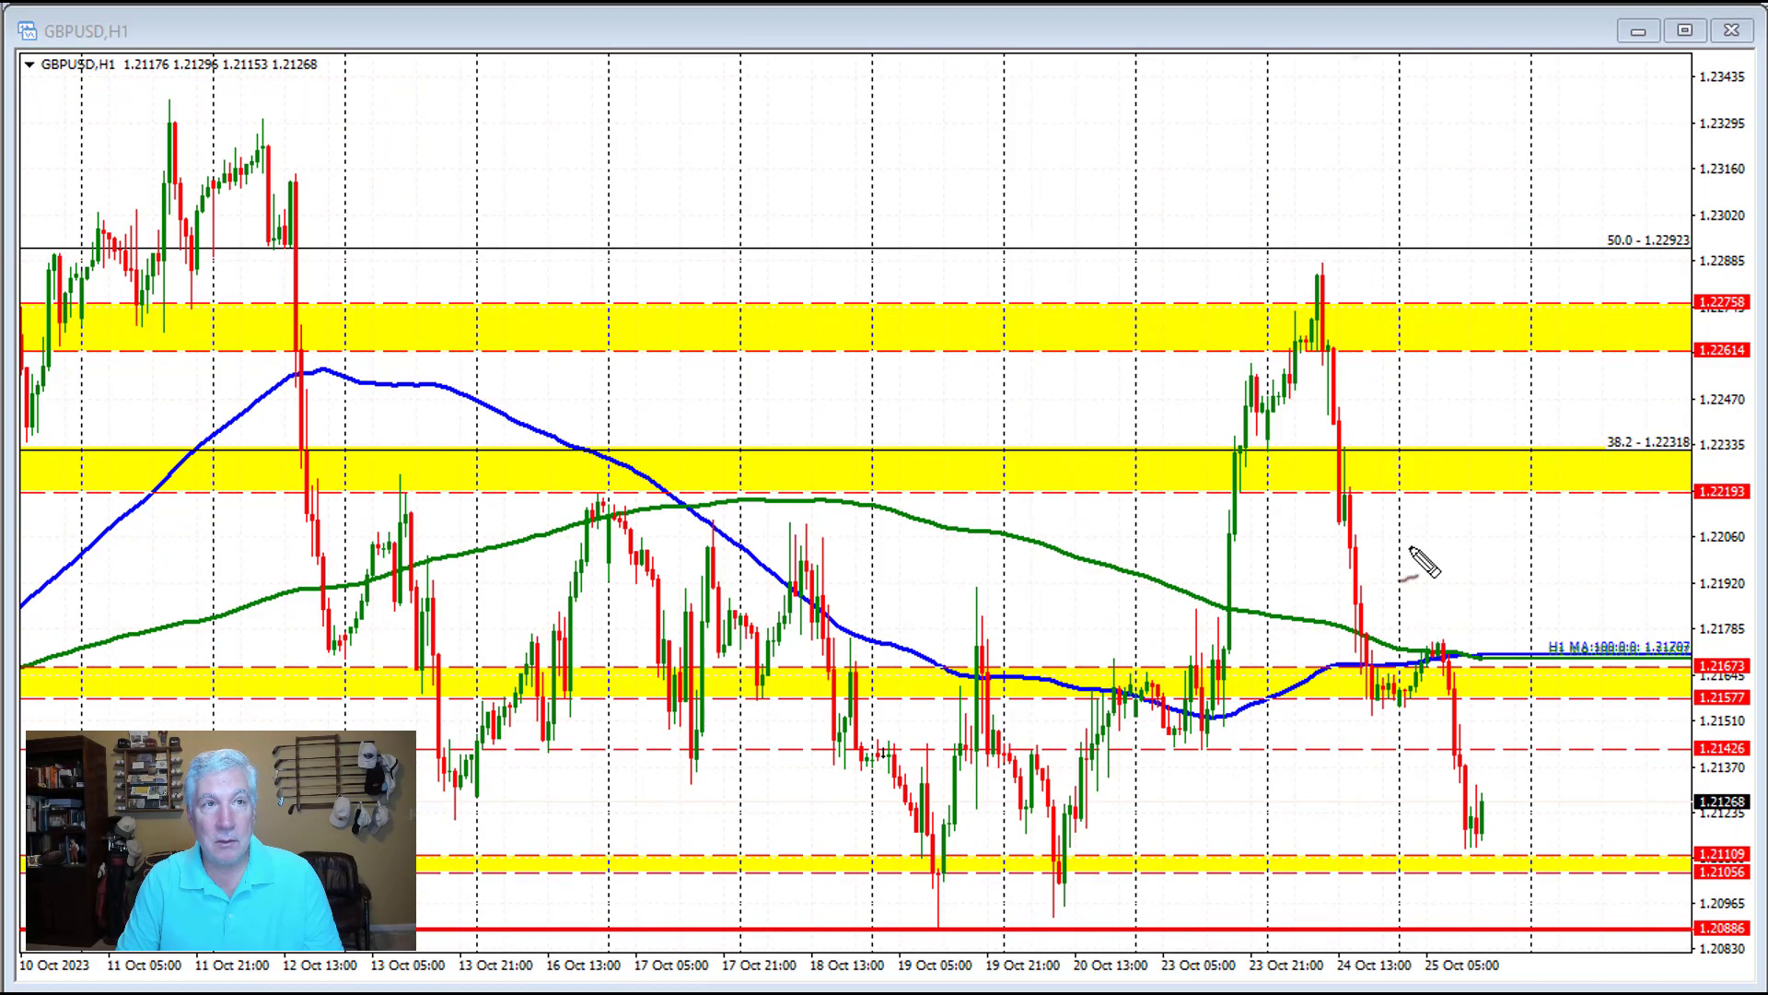
mouse_move(1326, 323)
left_mouse_down()
mouse_move(1346, 318)
mouse_move(1386, 689)
mouse_move(1389, 630)
mouse_move(1457, 691)
mouse_move(1481, 830)
mouse_move(1492, 809)
mouse_move(1470, 818)
left_mouse_up()
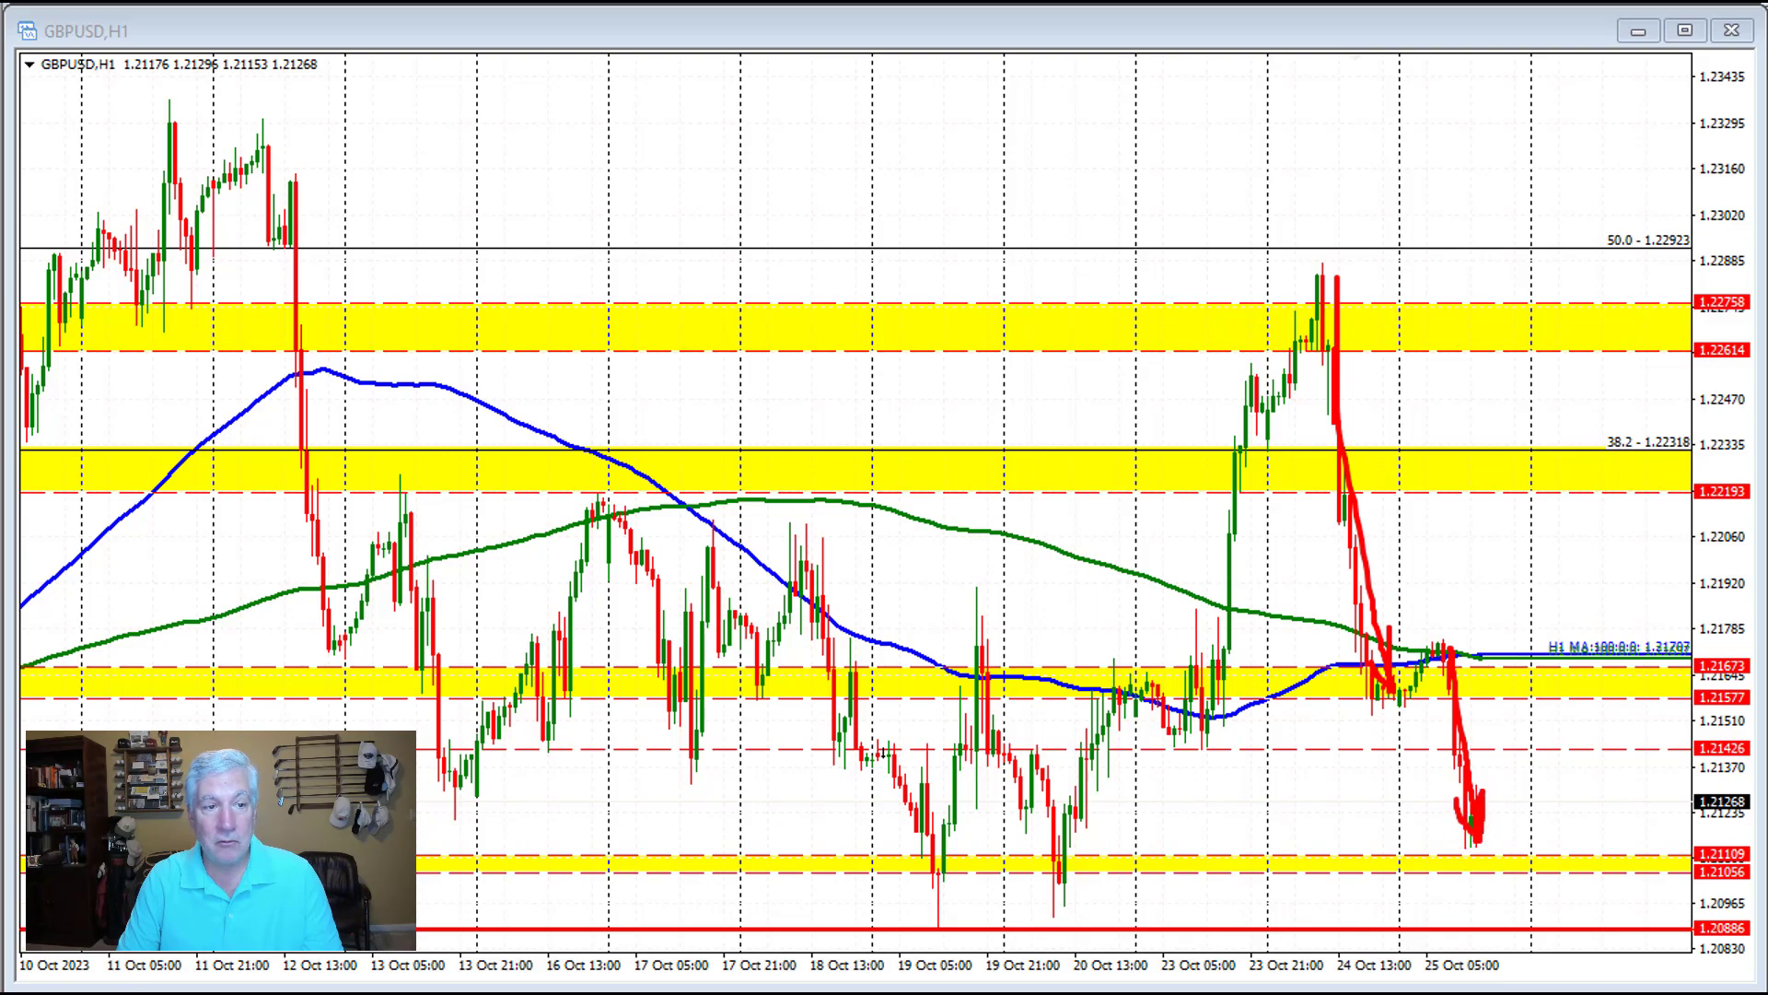
key("Escape")
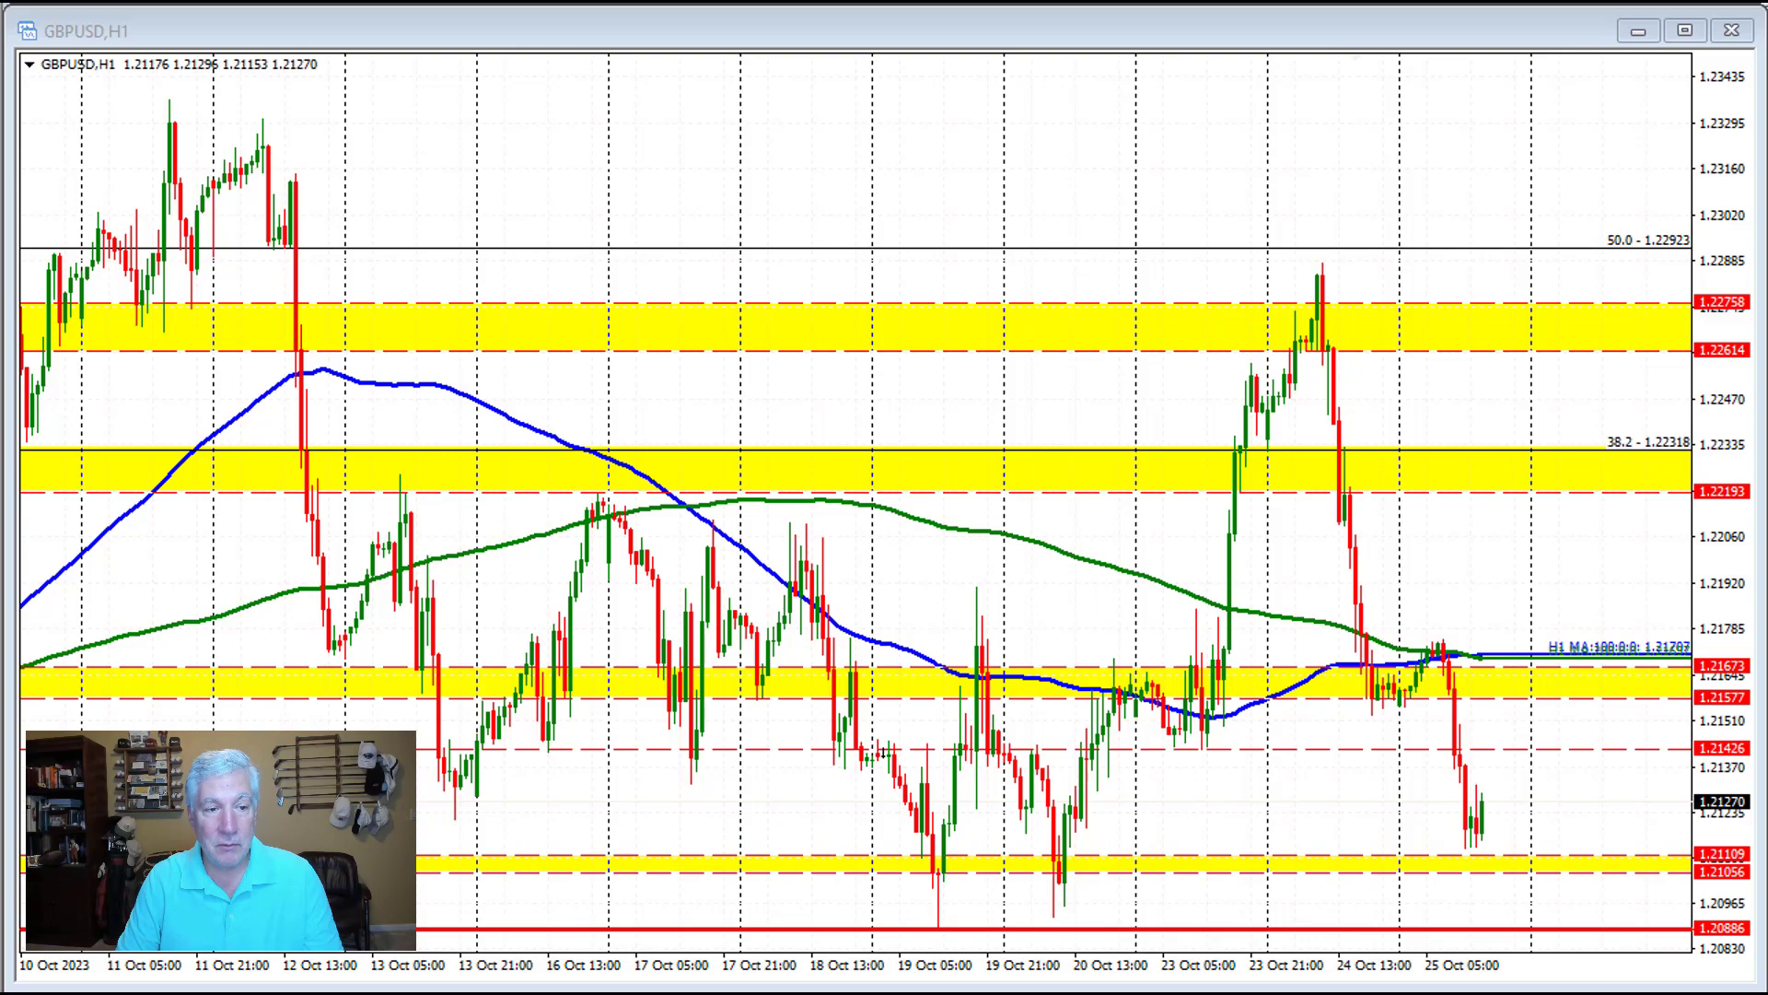
- Mark the GBPUSD high at the converging 100- and 200-hour moving averages and the fall from it with red arrows, and clear them
left_click_drag(1487, 573, 1443, 647)
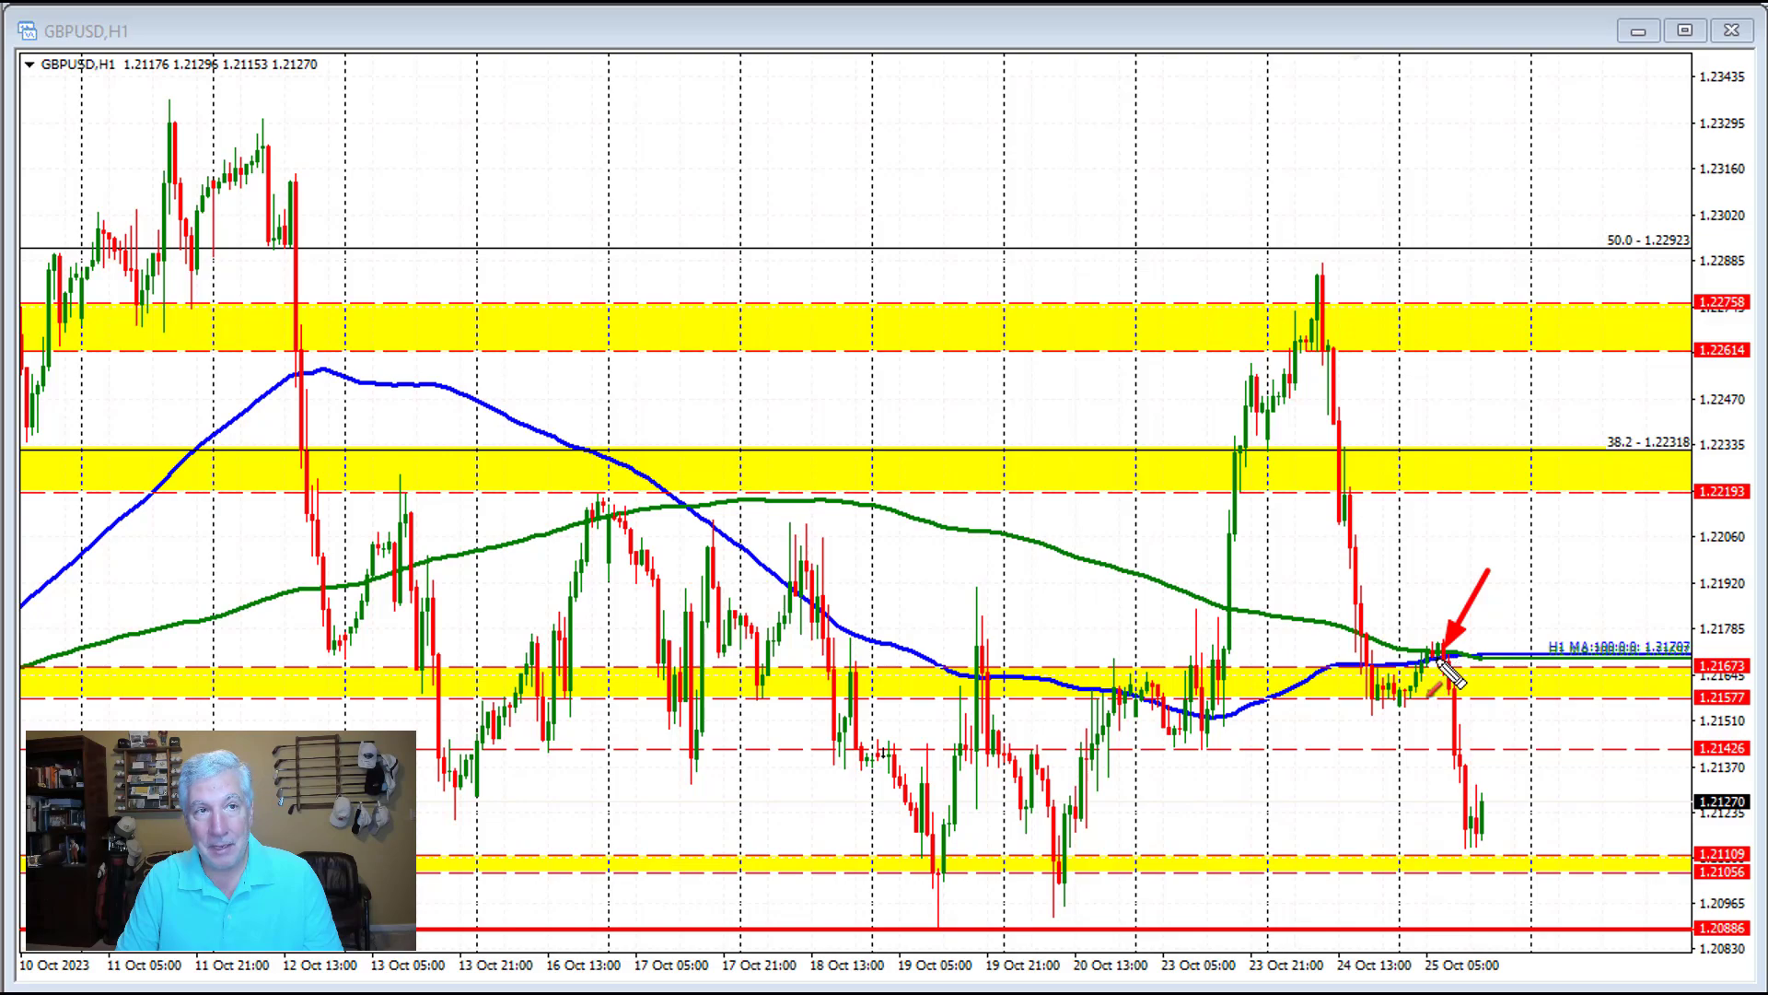
mouse_move(1478, 613)
left_mouse_down()
mouse_move(1449, 656)
mouse_move(1476, 840)
left_mouse_up()
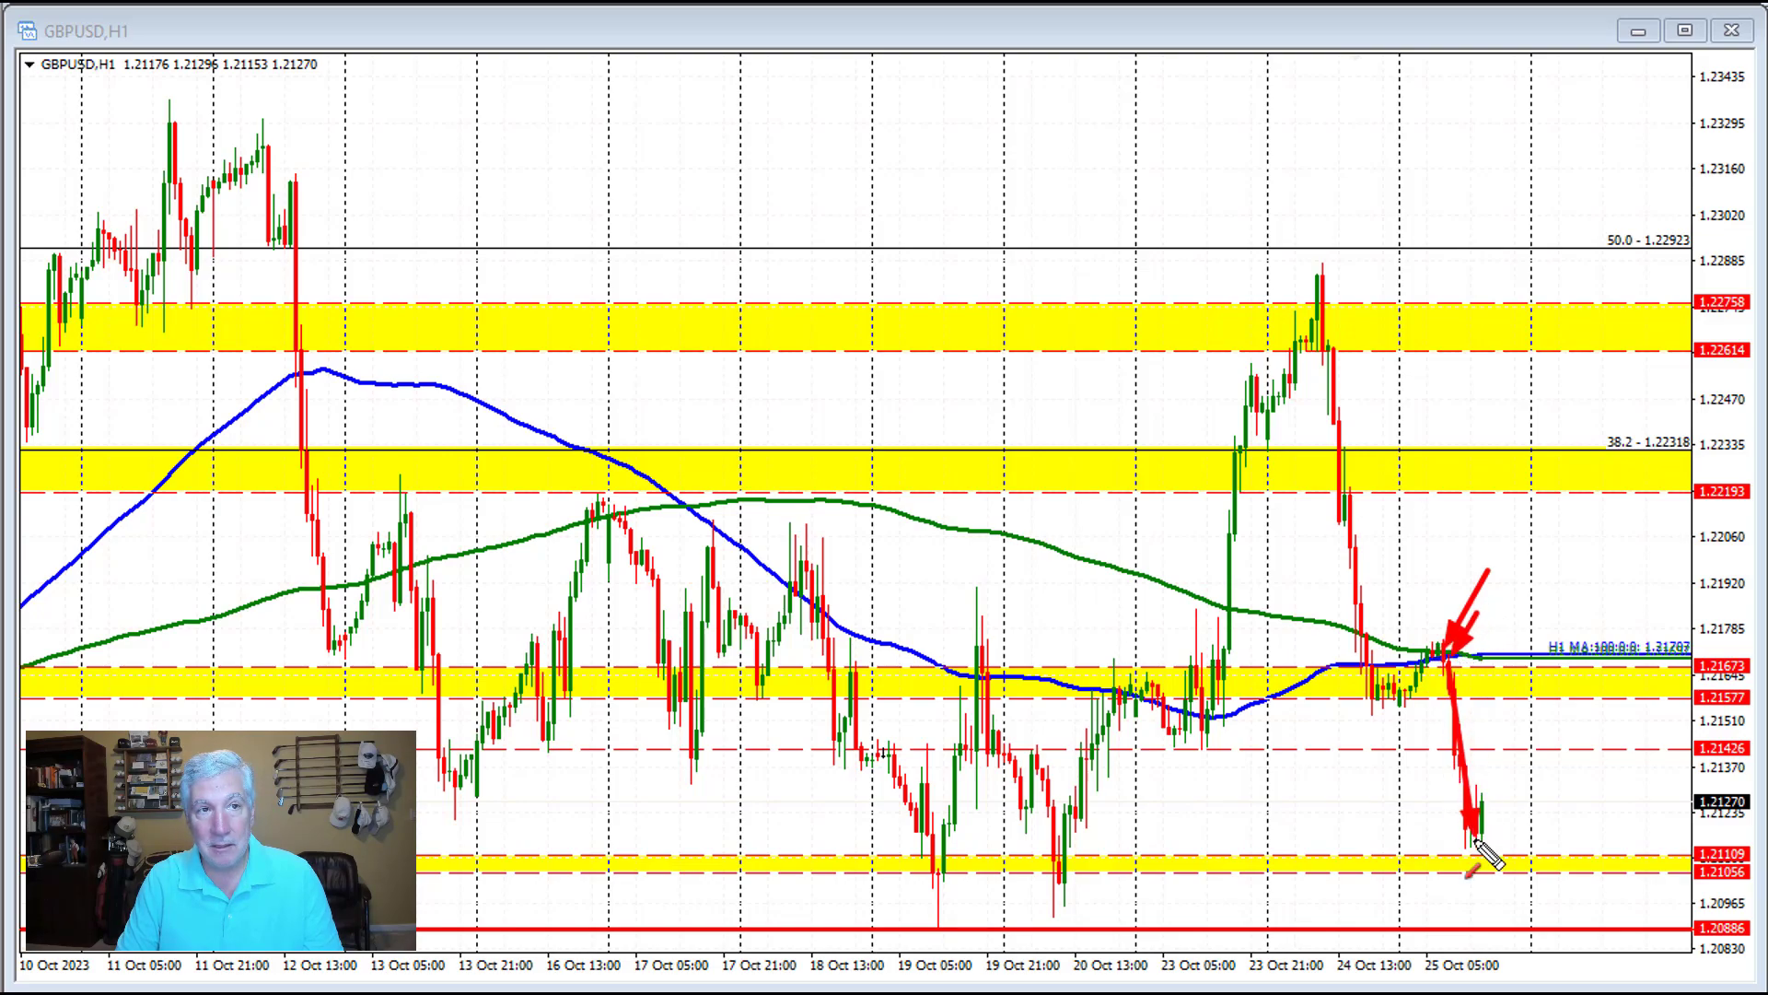
key("Escape")
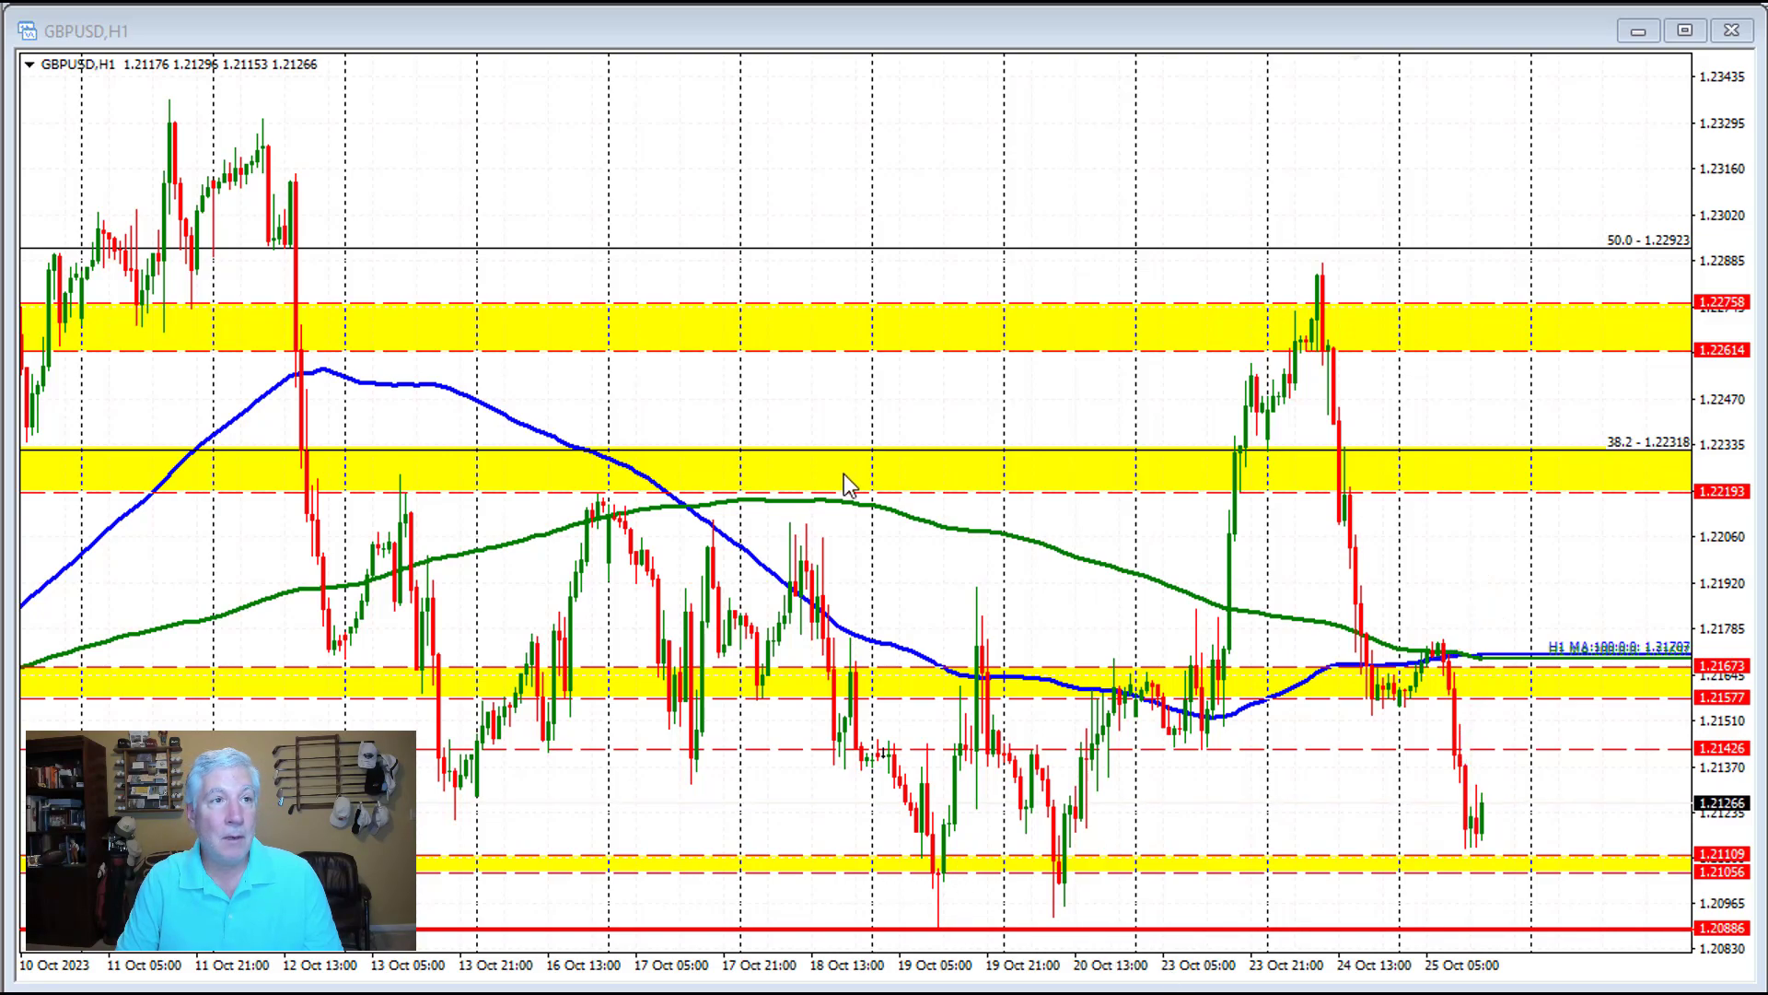
- Switch to the GBPUSD 4-hour chart and mark the earlier lows around the 1.21056 to 1.21109 zone with red arrows
left_click_drag(772, 231, 798, 242)
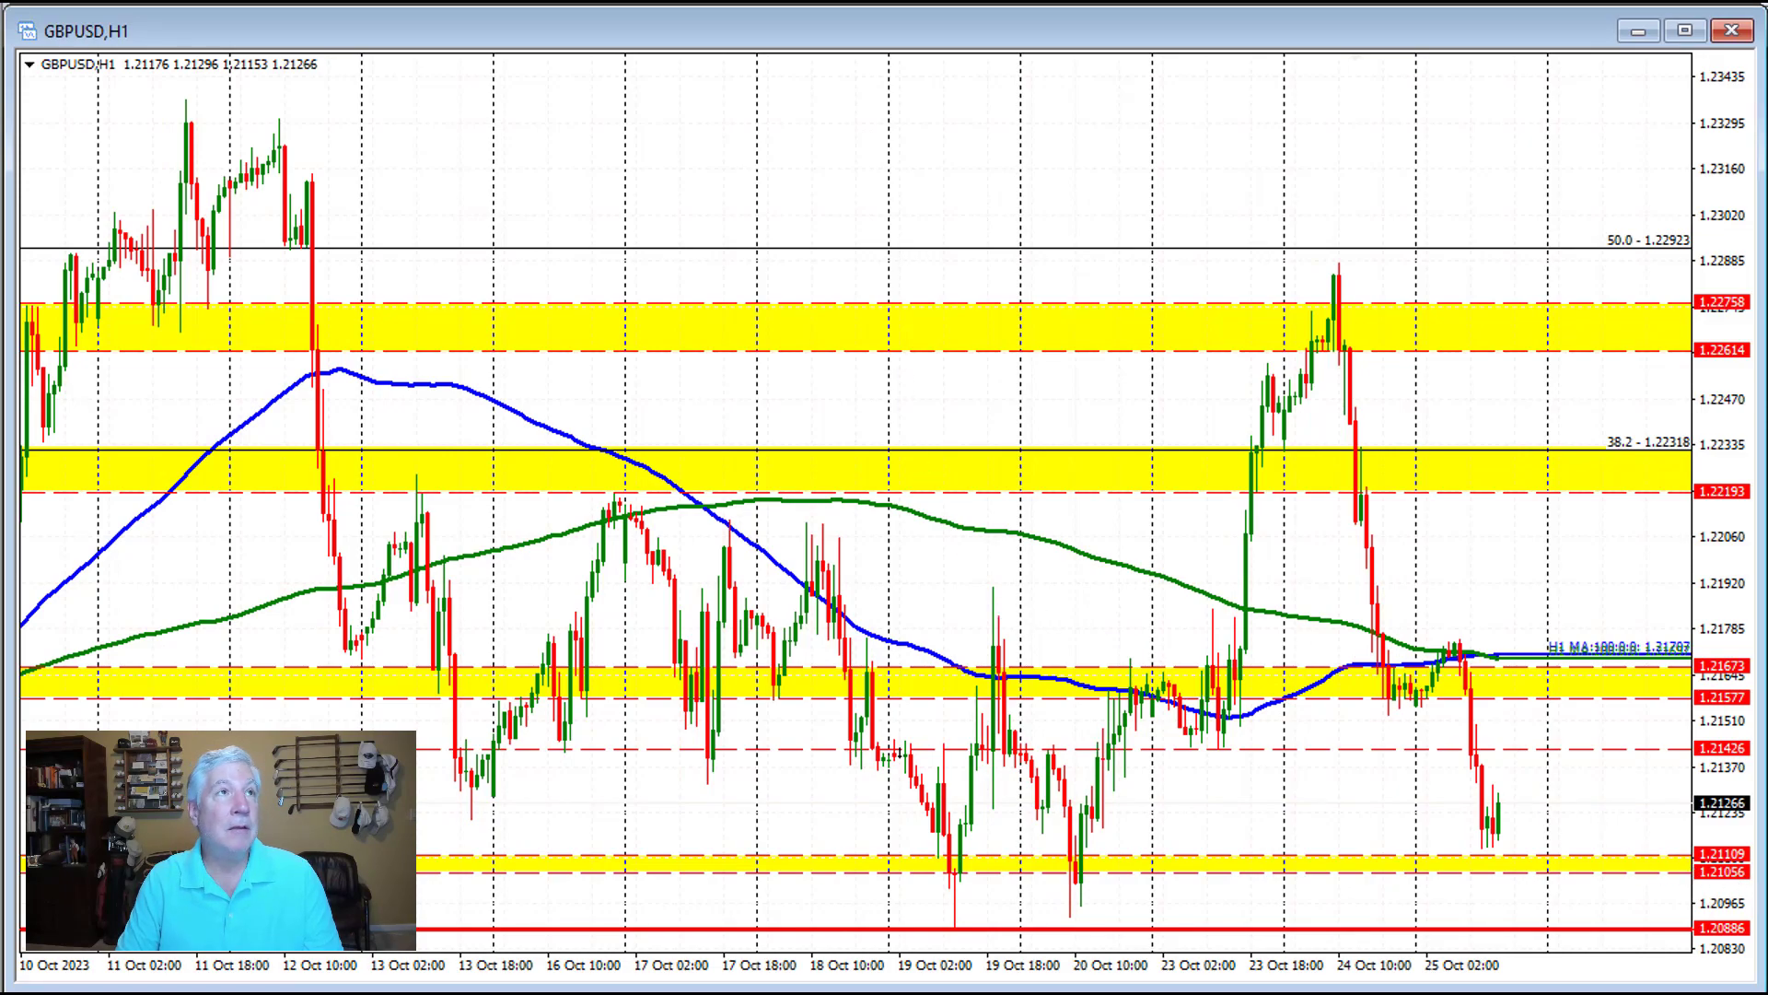
left_click(674, 2)
left_click_drag(694, 202, 823, 207)
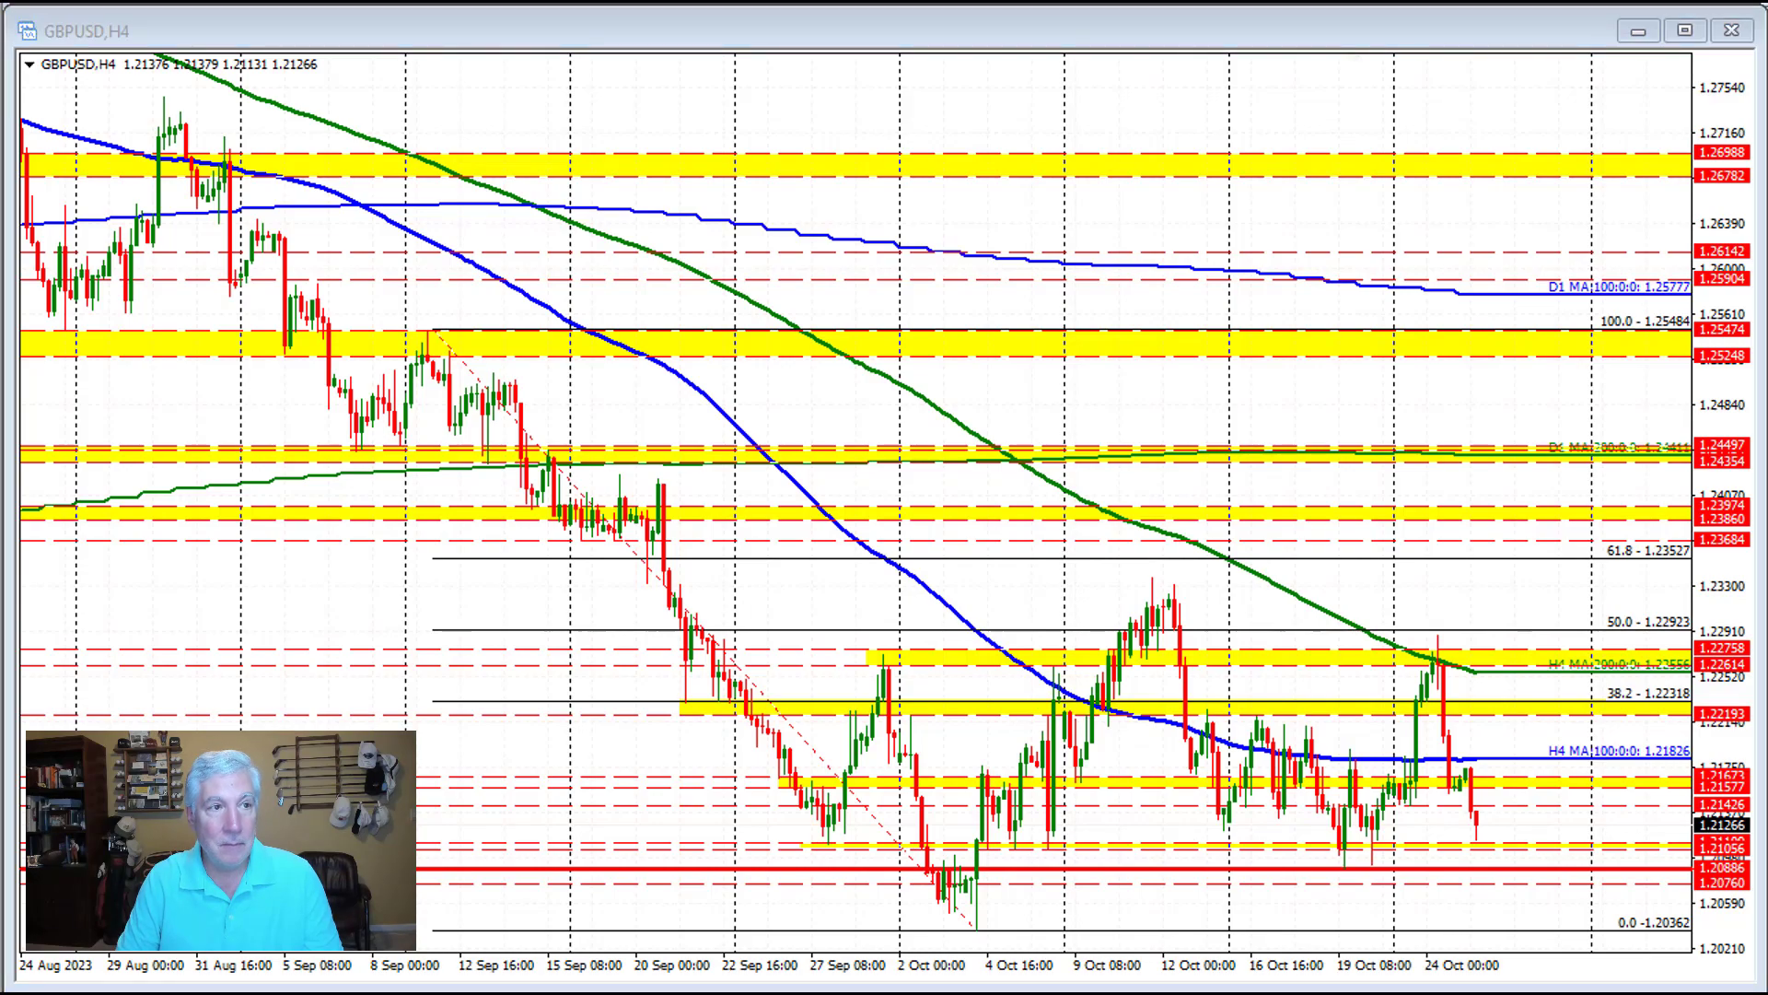
left_click_drag(826, 889, 826, 845)
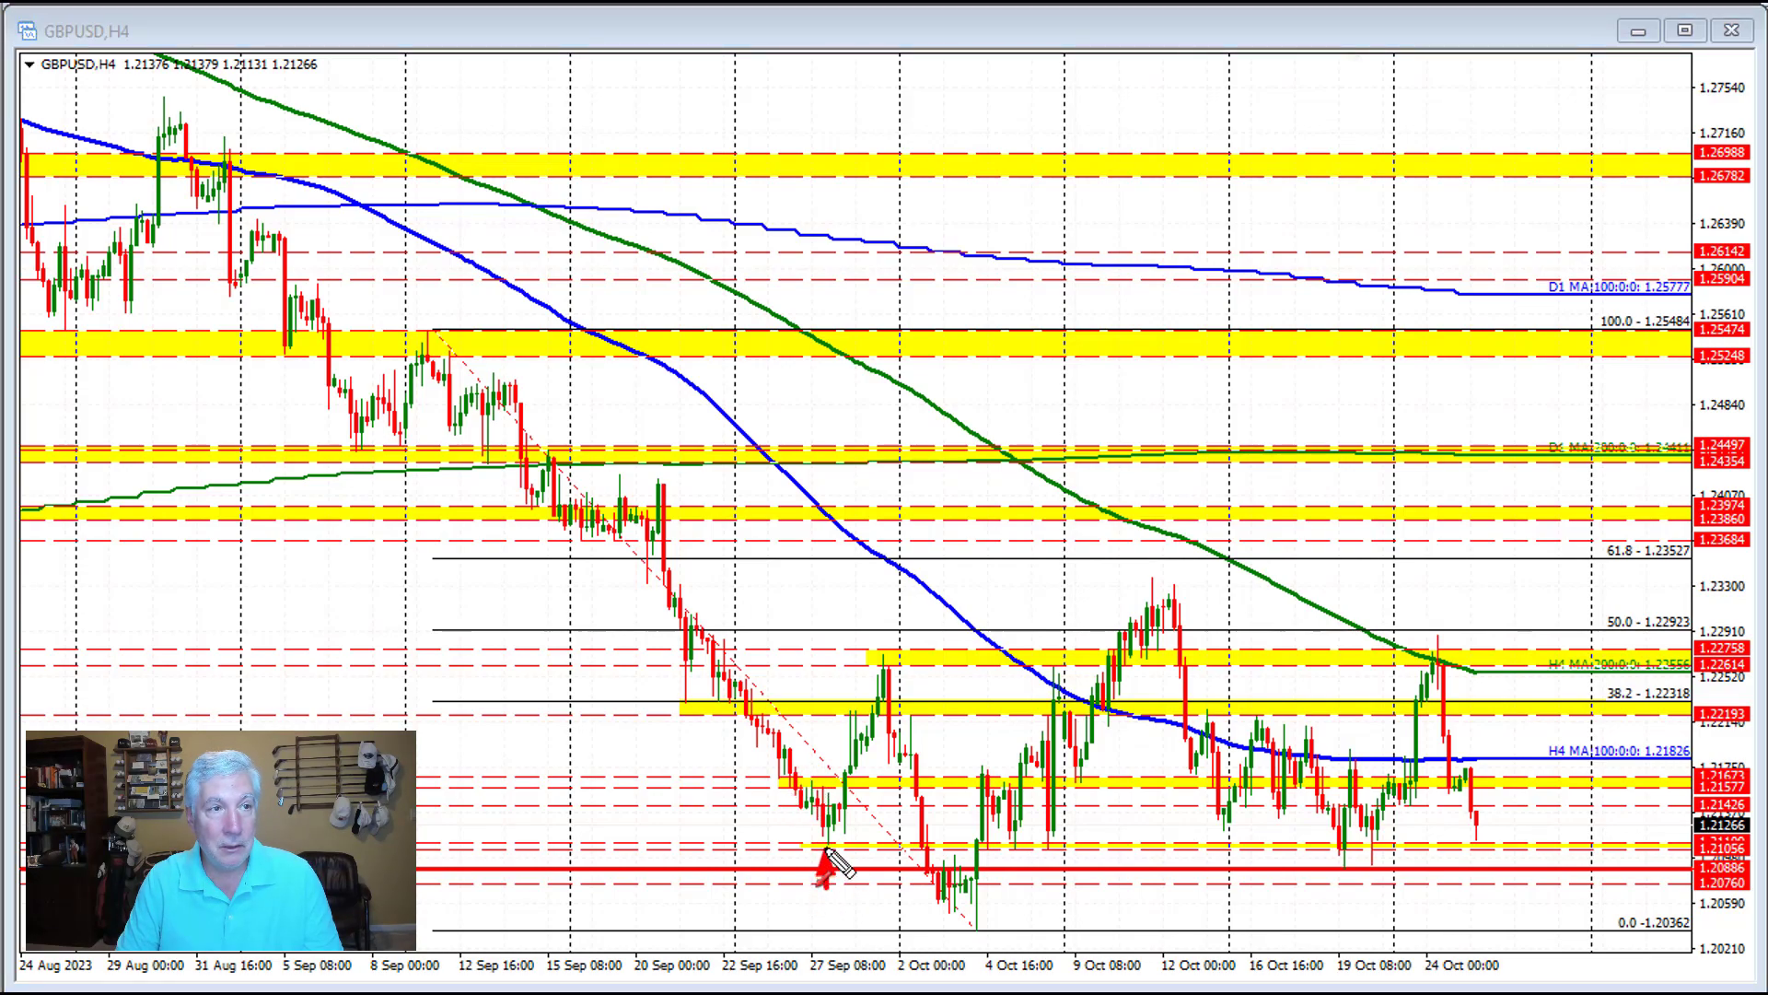
left_click(919, 862)
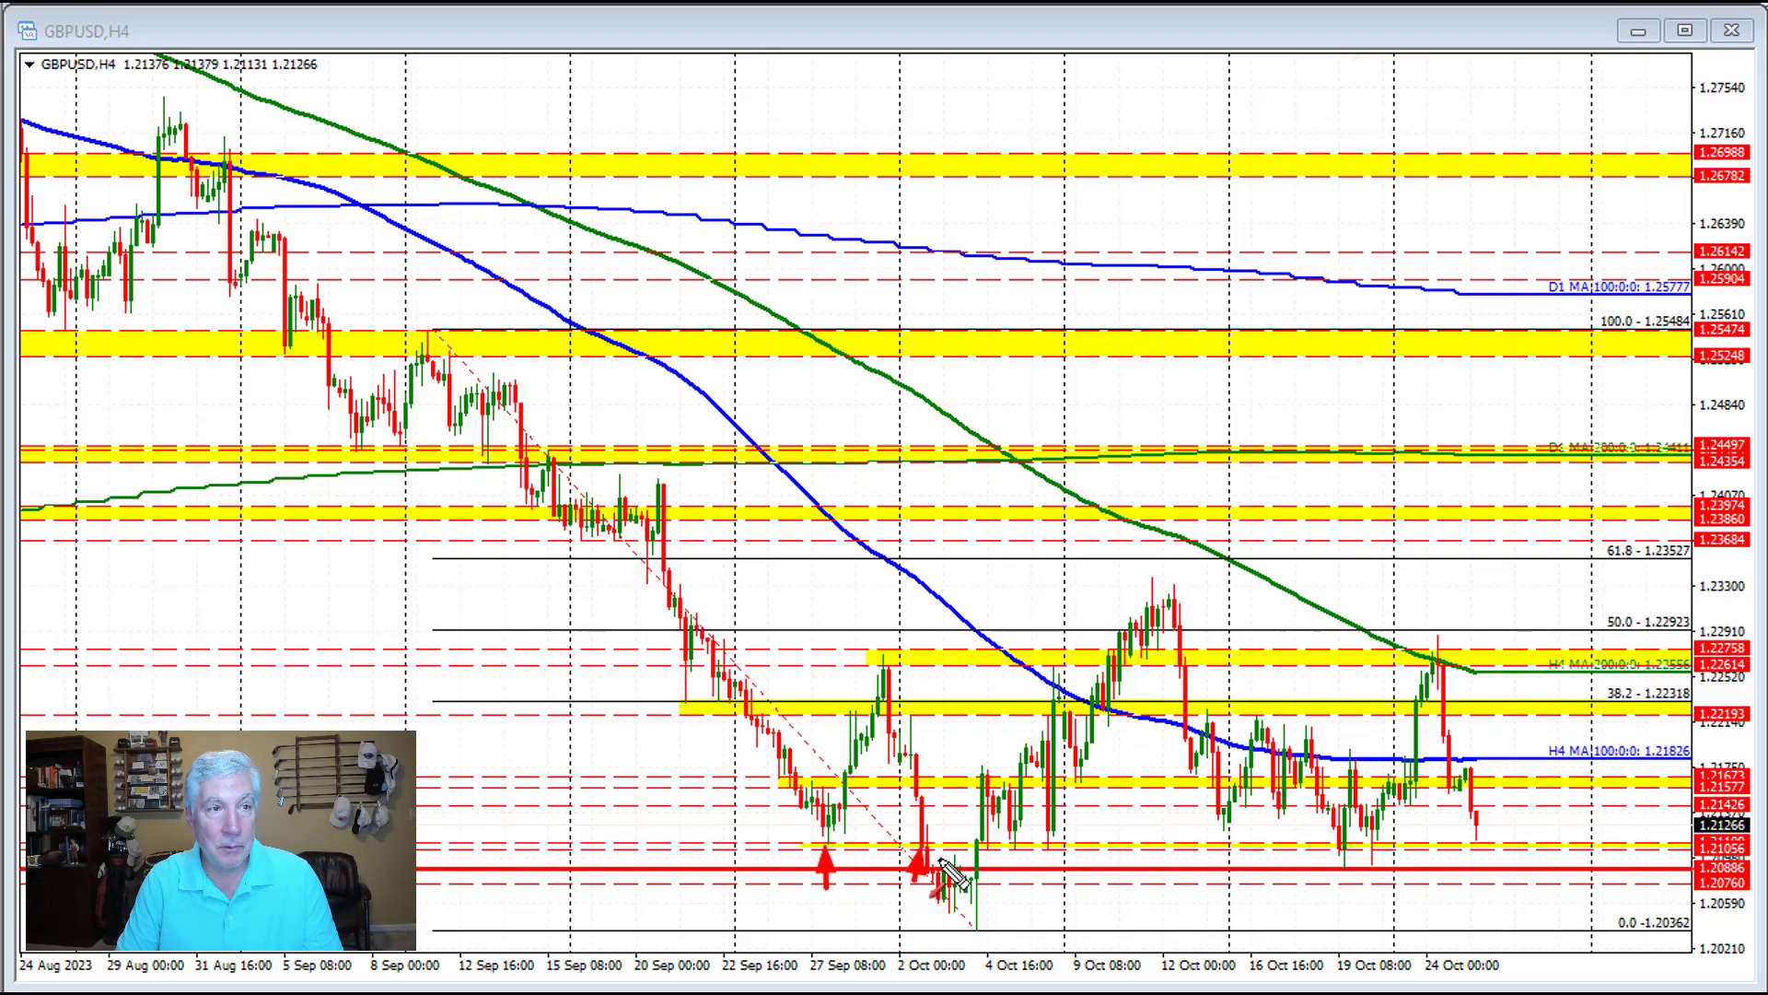
left_click(983, 862)
left_click(1012, 862)
left_click(1048, 861)
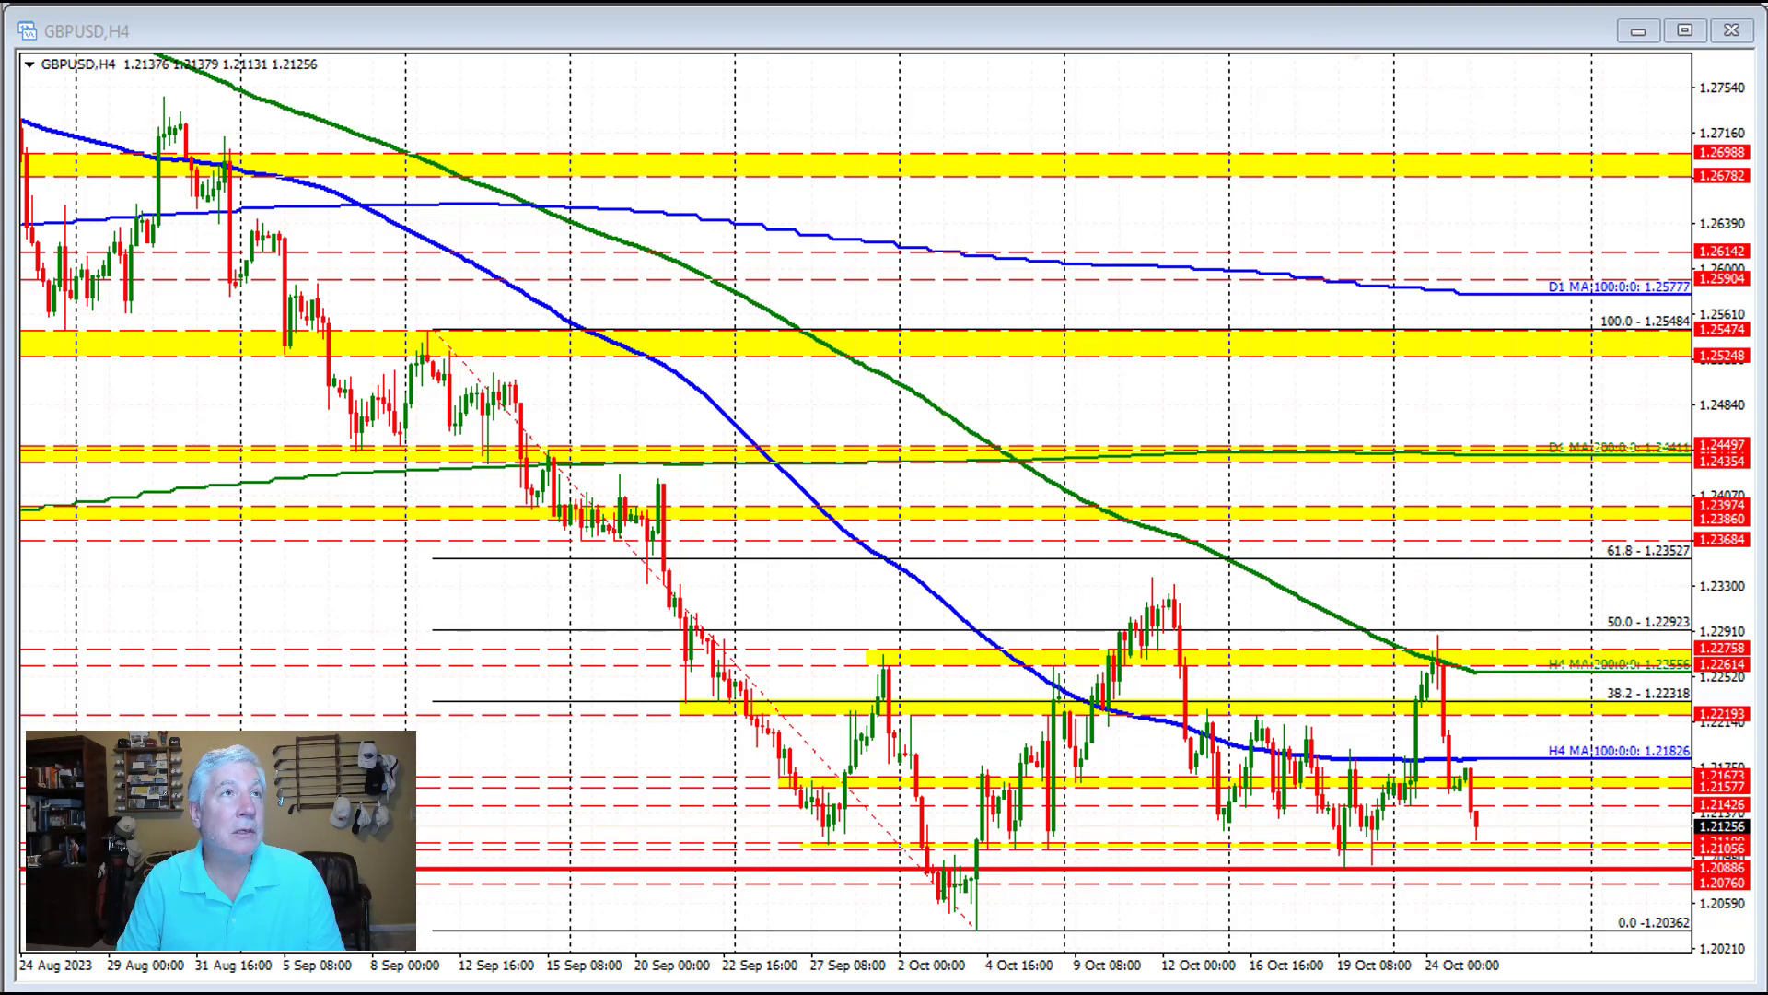
- Return to the GBPUSD hourly chart around the latest price bars
key("ctrl+Tab")
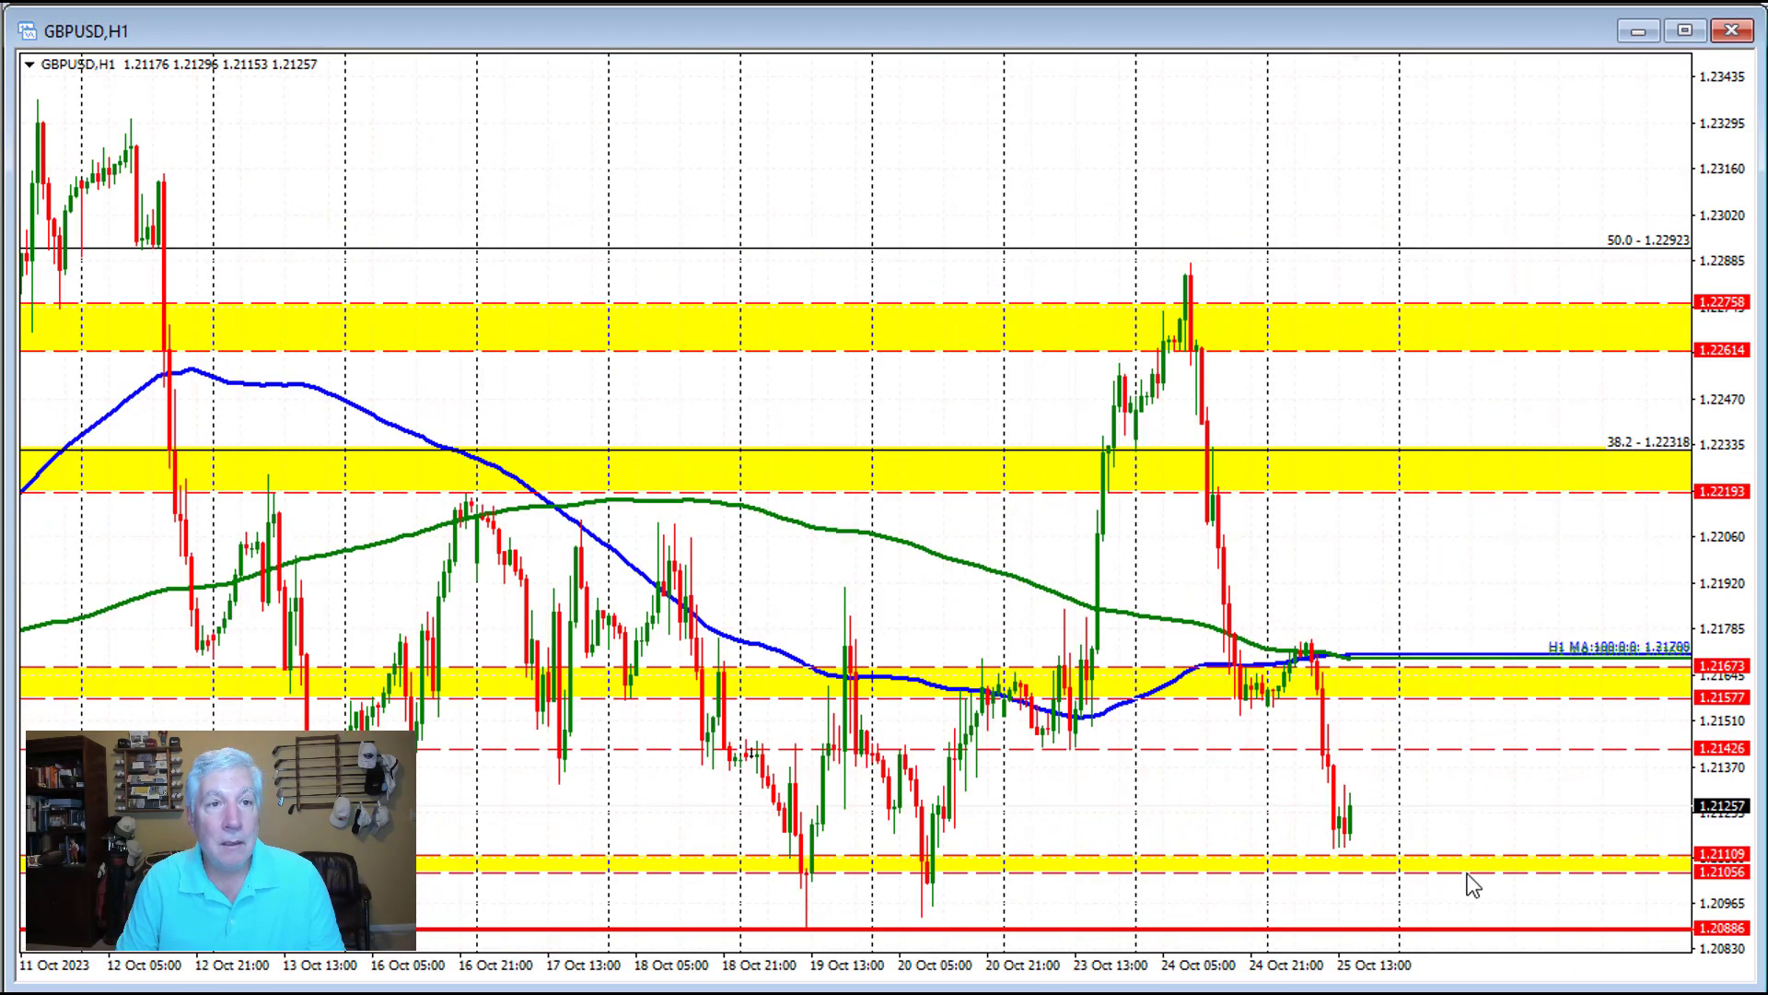